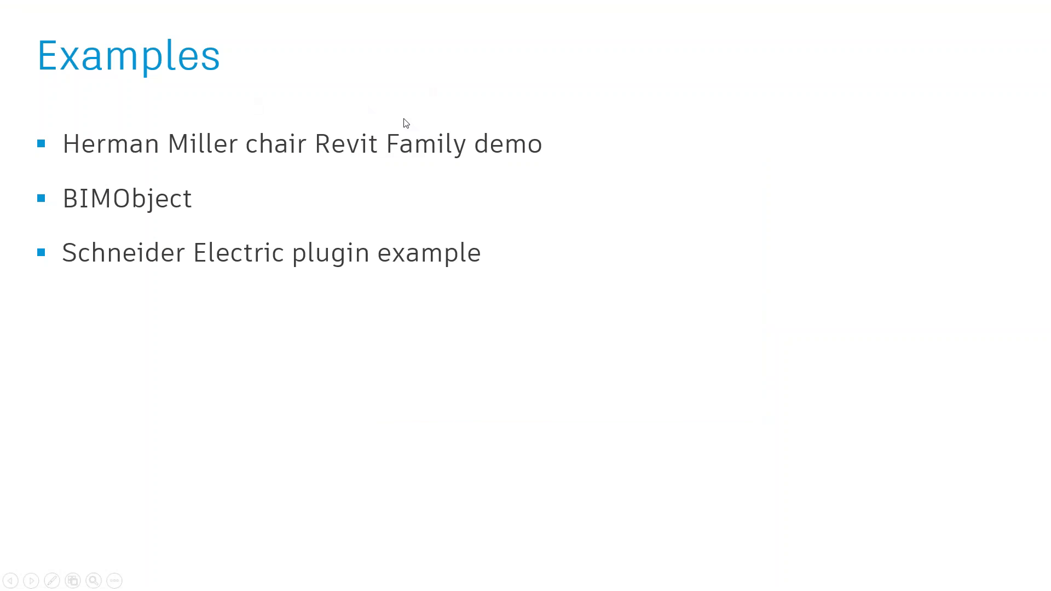
Switch to Chrome and examine the first office workstation families on Herman Miller's Revit Families page
key(alt+Tab)
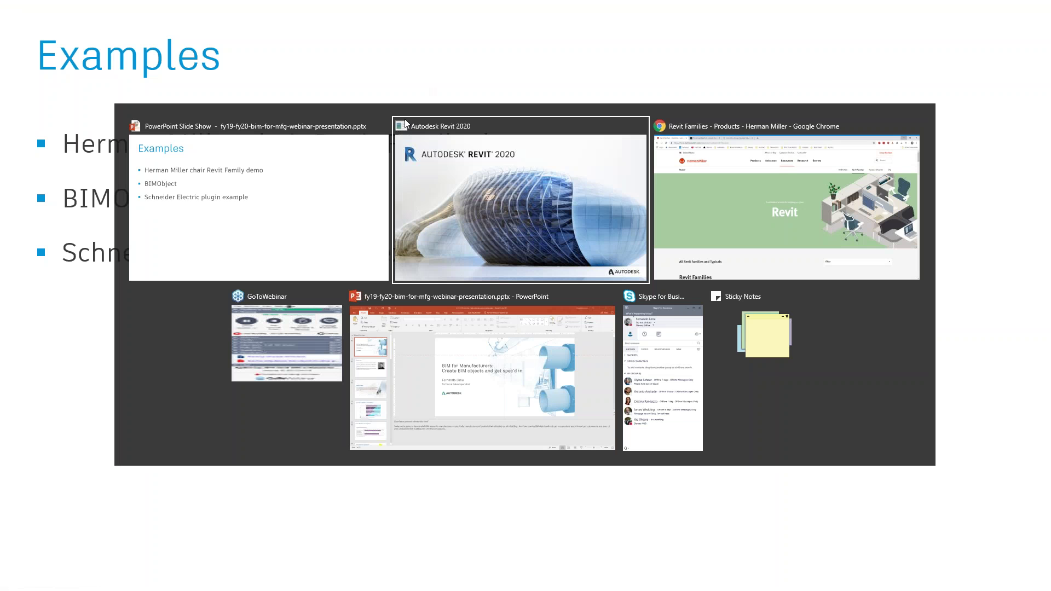
click(655, 206)
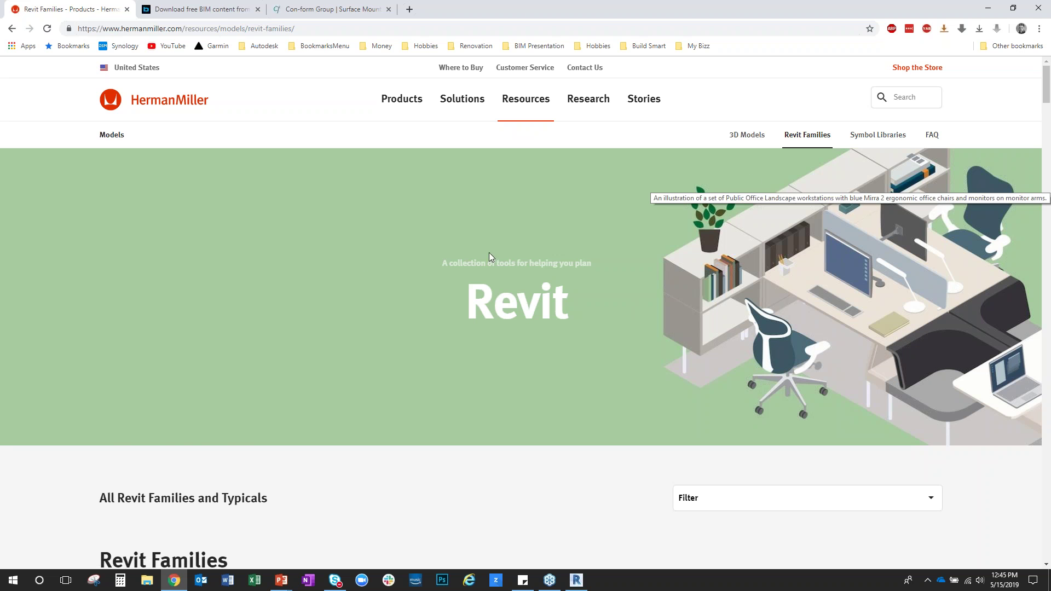
scroll(216, 248, down, 3)
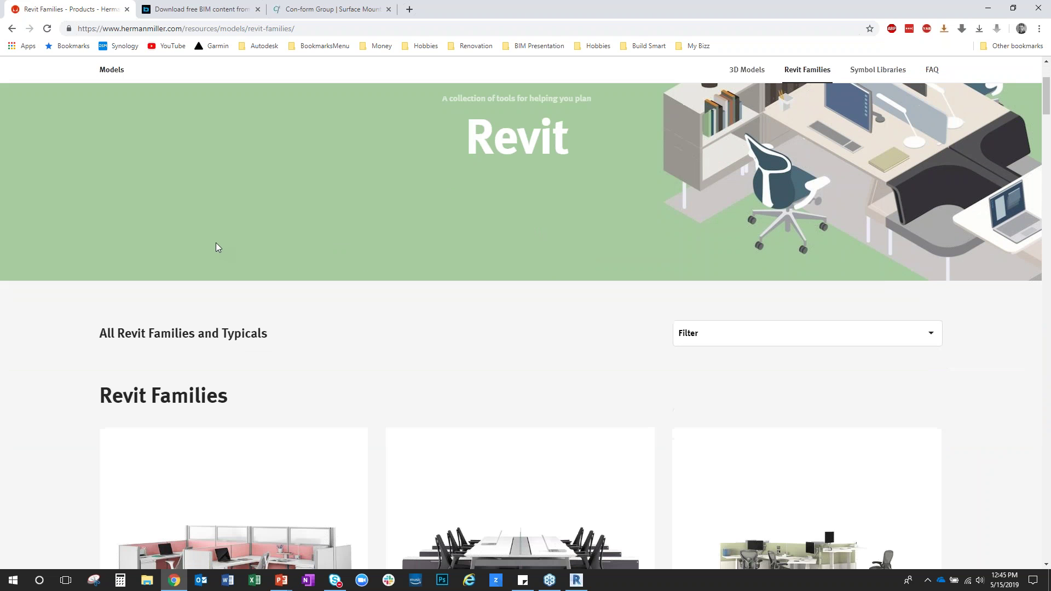
scroll(345, 197, down, 3)
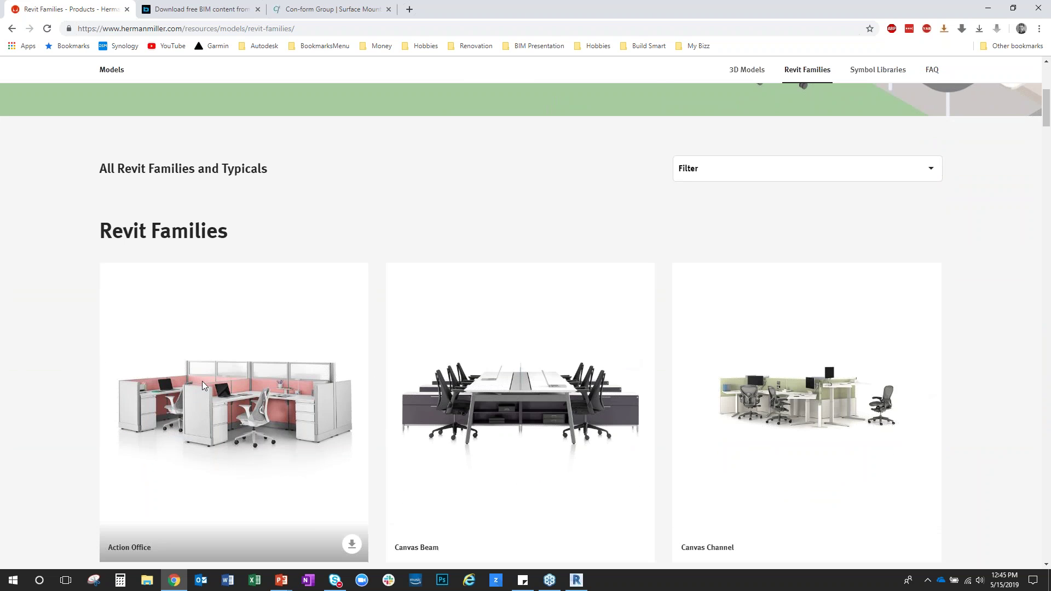
scroll(201, 381, down, 3)
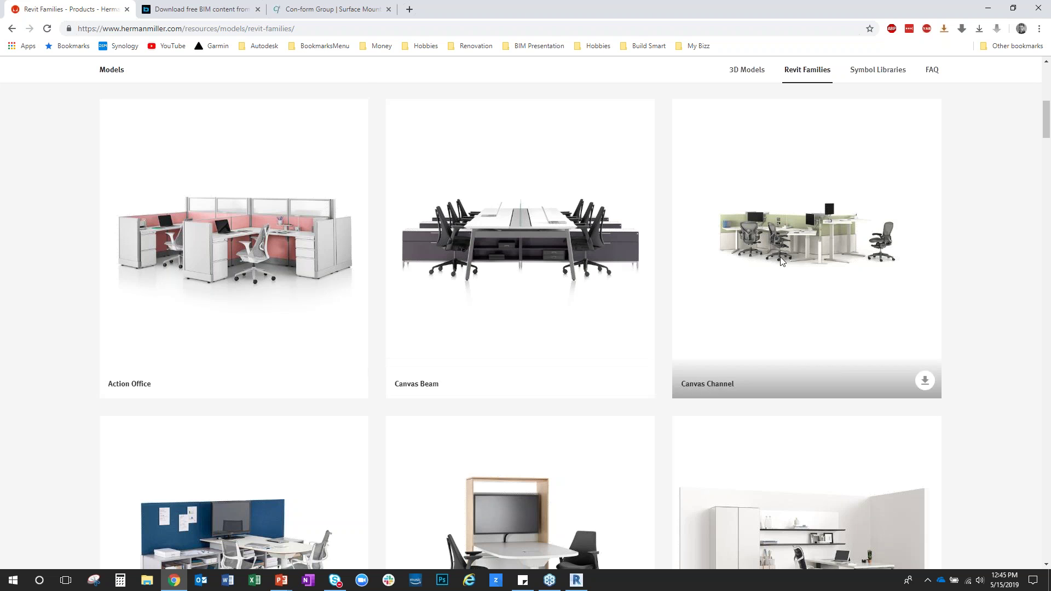
scroll(49, 327, down, 3)
scroll(504, 367, up, 1)
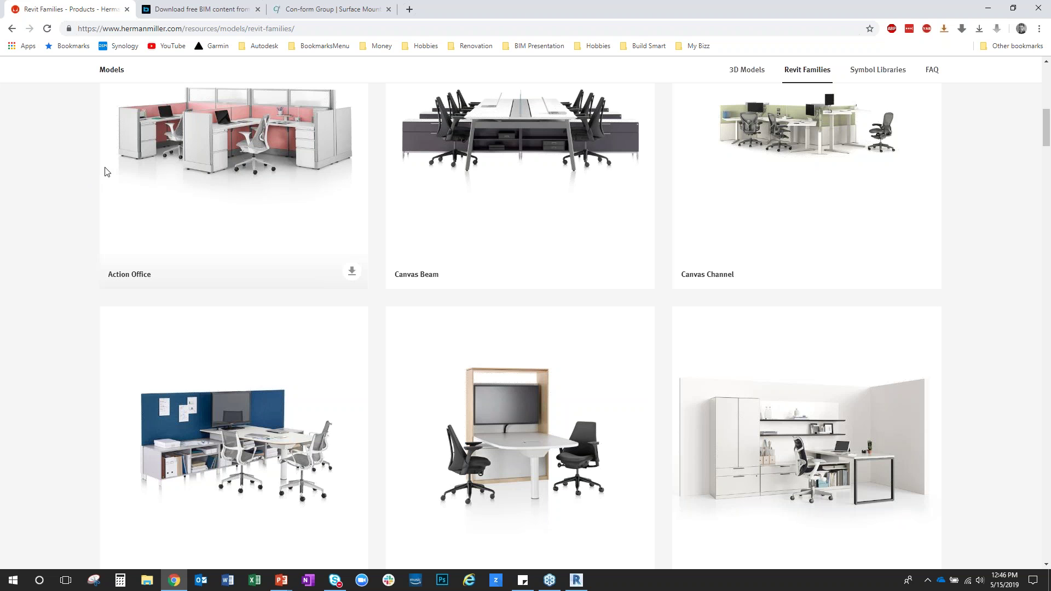
mouse_move(127, 168)
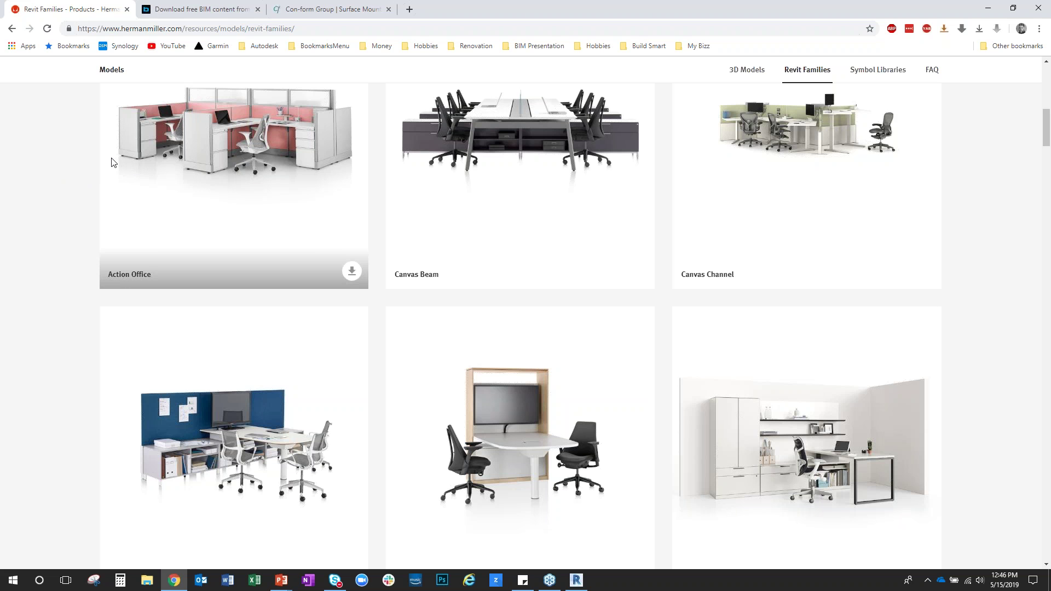
Look through the remaining Herman Miller Revit families, down to Seating, Tables and The Intersect Portfolio
scroll(50, 196, down, 4)
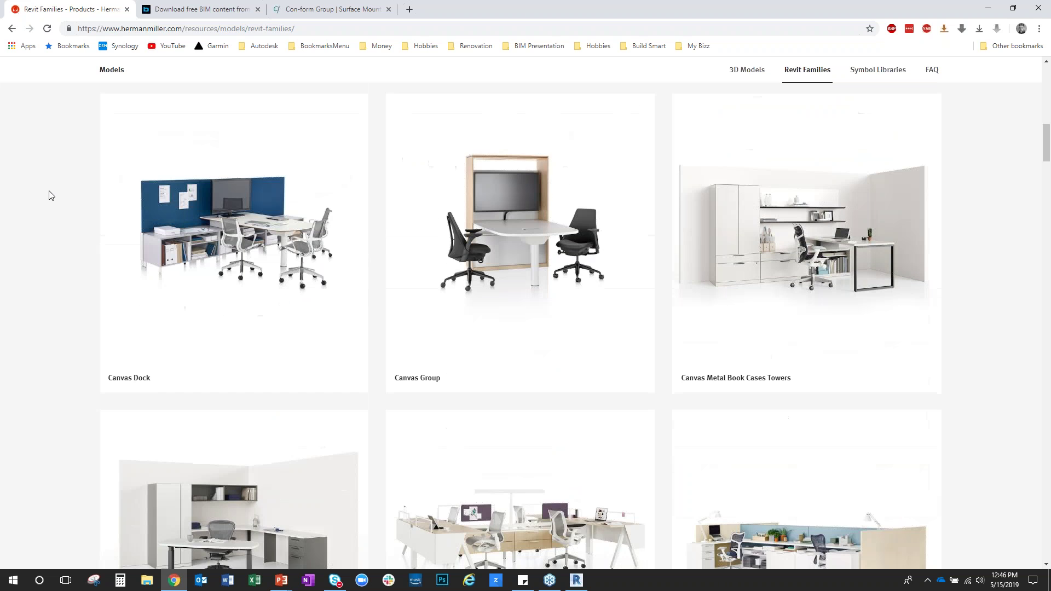
scroll(49, 197, down, 2)
scroll(37, 268, down, 4)
scroll(99, 277, down, 5)
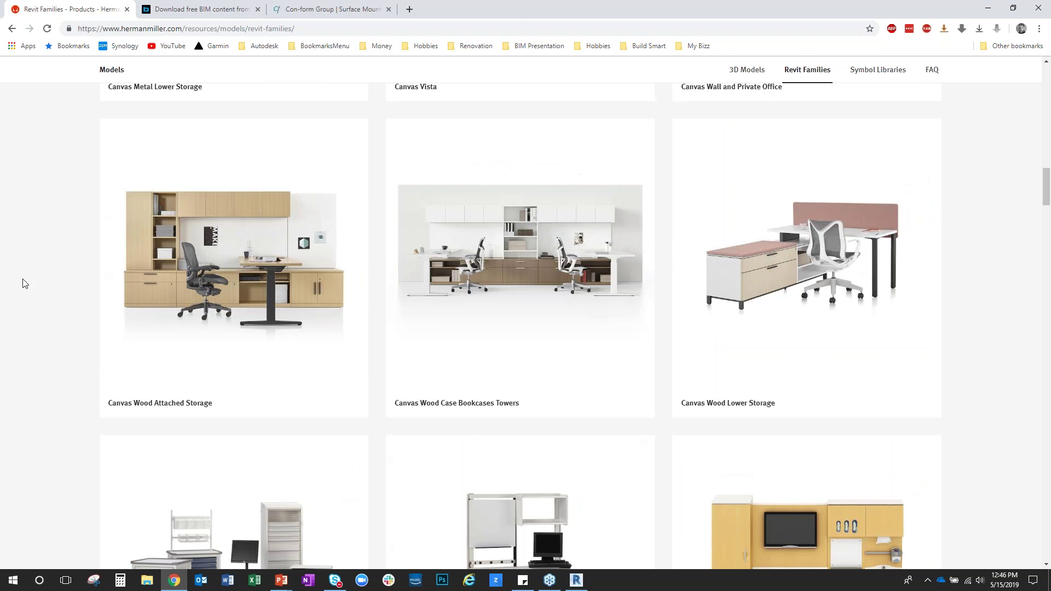
scroll(83, 277, down, 4)
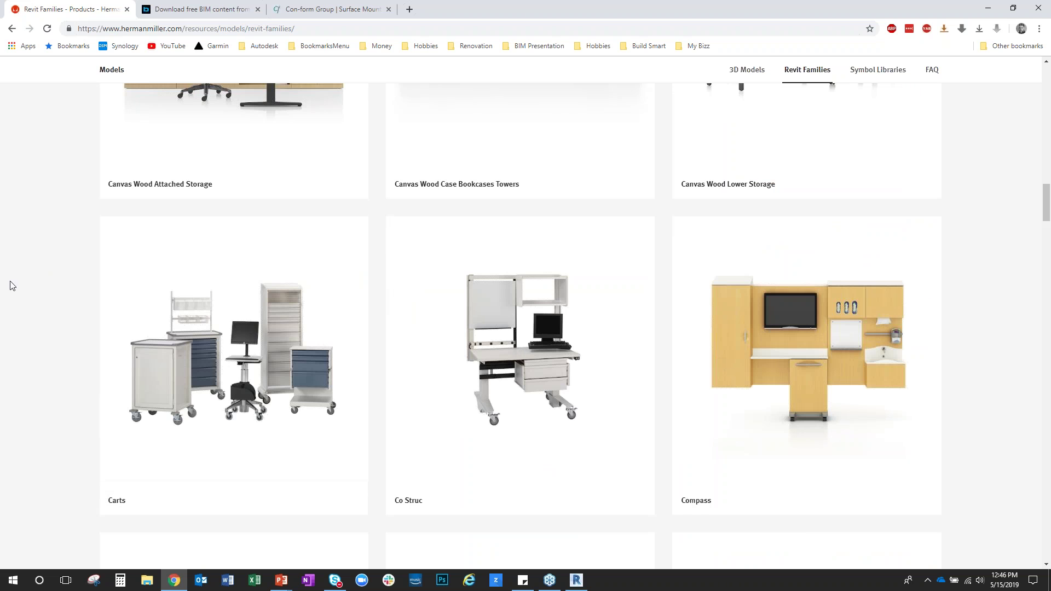
scroll(42, 251, down, 9)
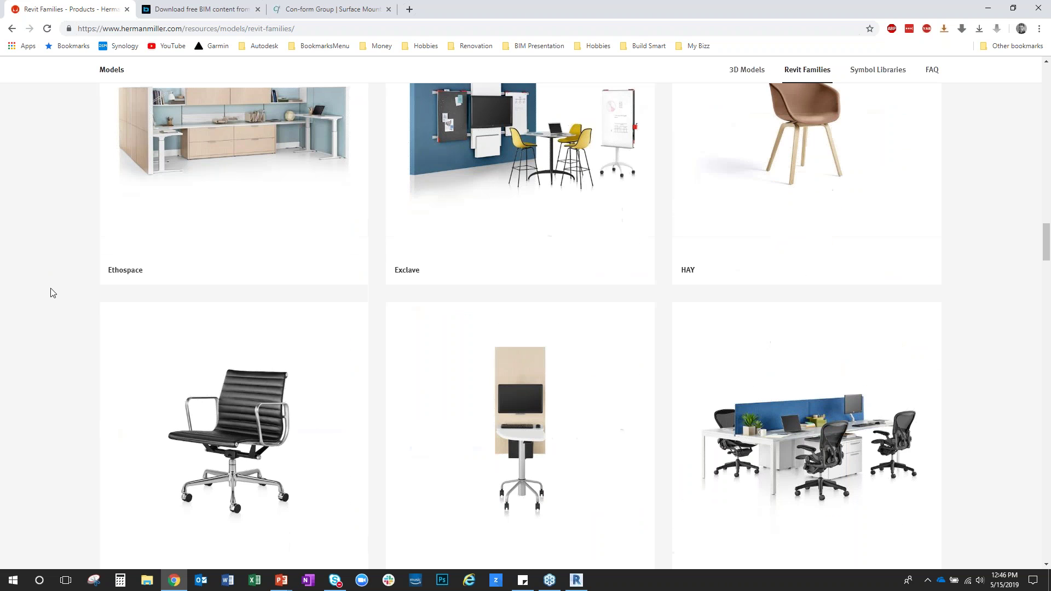
scroll(47, 293, down, 4)
mouse_move(307, 371)
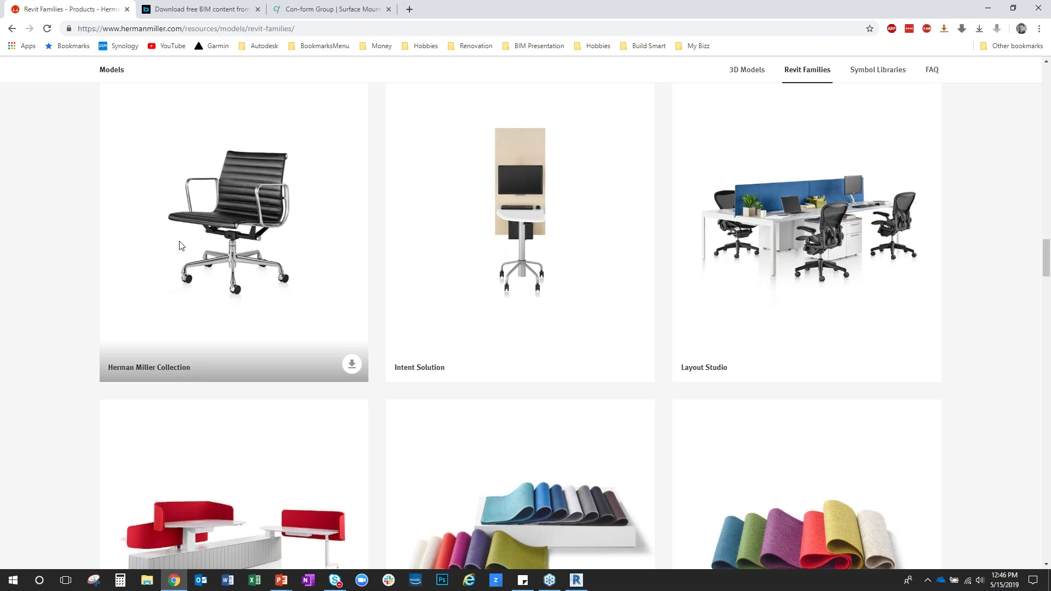
scroll(61, 266, down, 5)
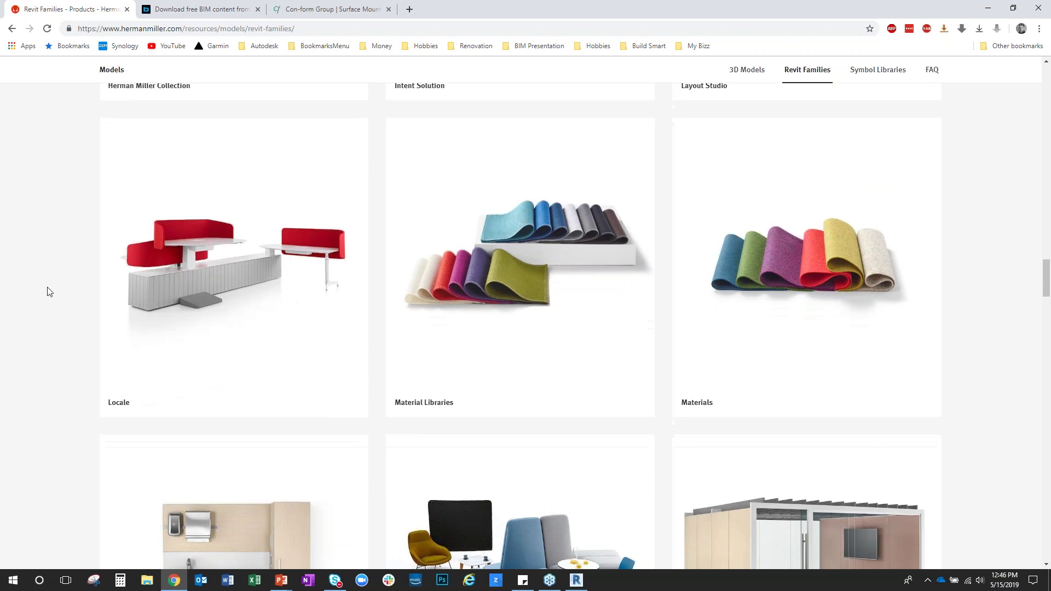
scroll(49, 291, down, 15)
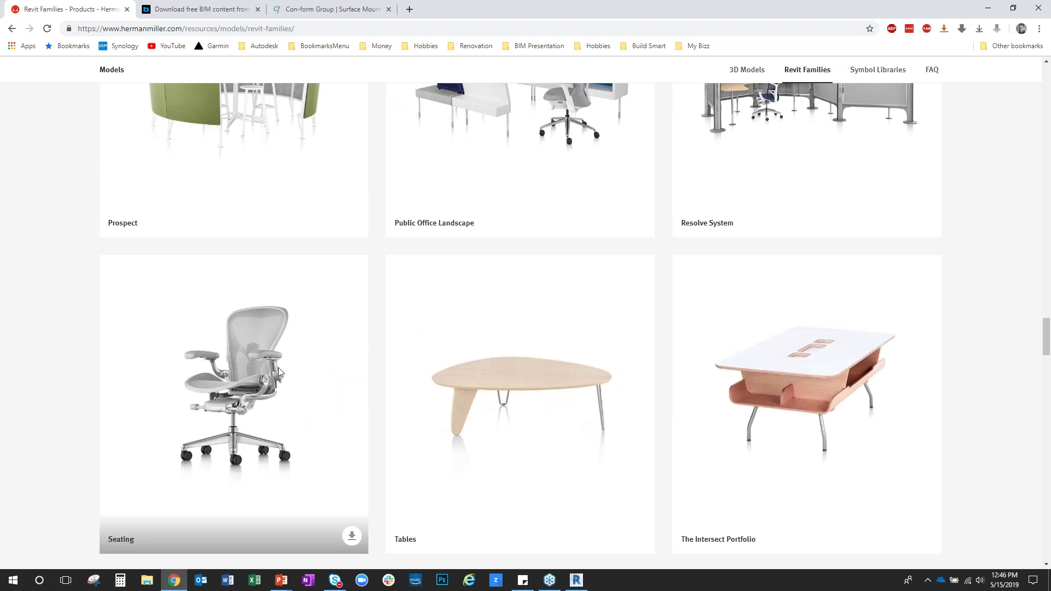
scroll(278, 371, down, 2)
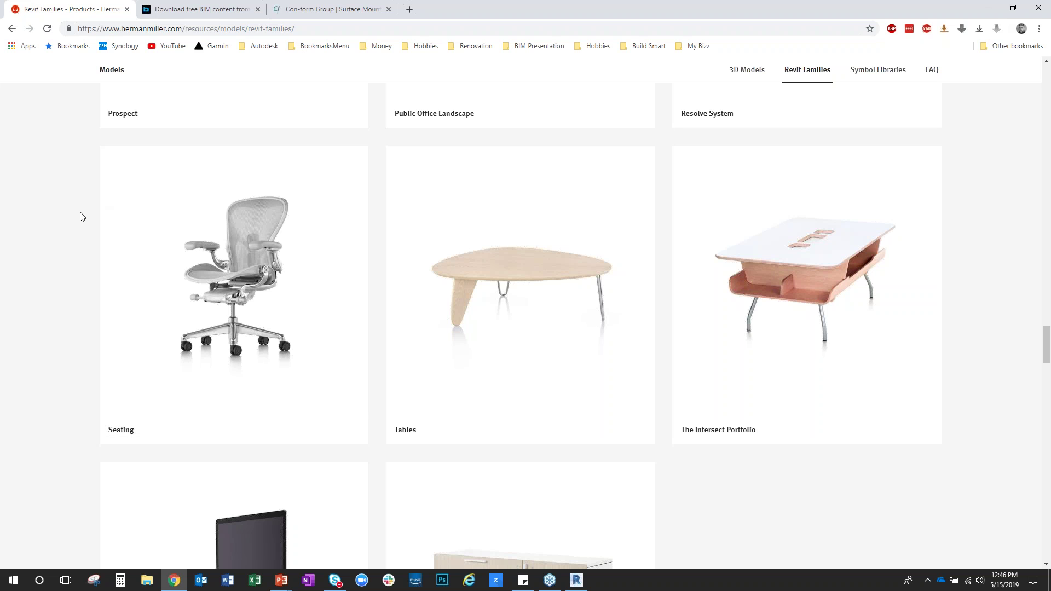
mouse_move(180, 207)
Switch to Revit and open the recent HermanMiller_Collection_Eames_AluminumGroup_ExecChair family to view its floor plan
click(576, 580)
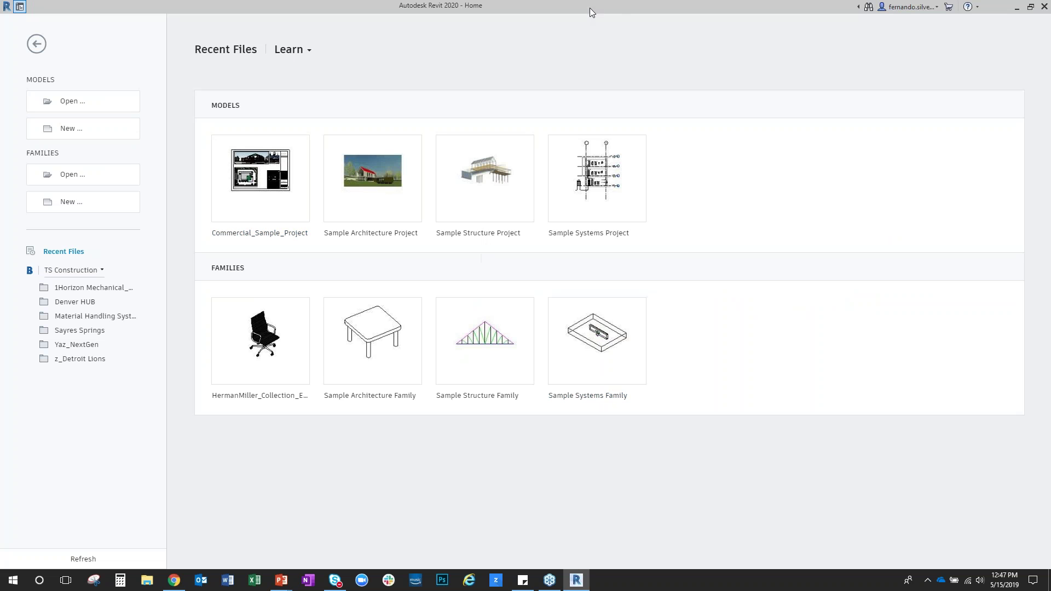
click(261, 353)
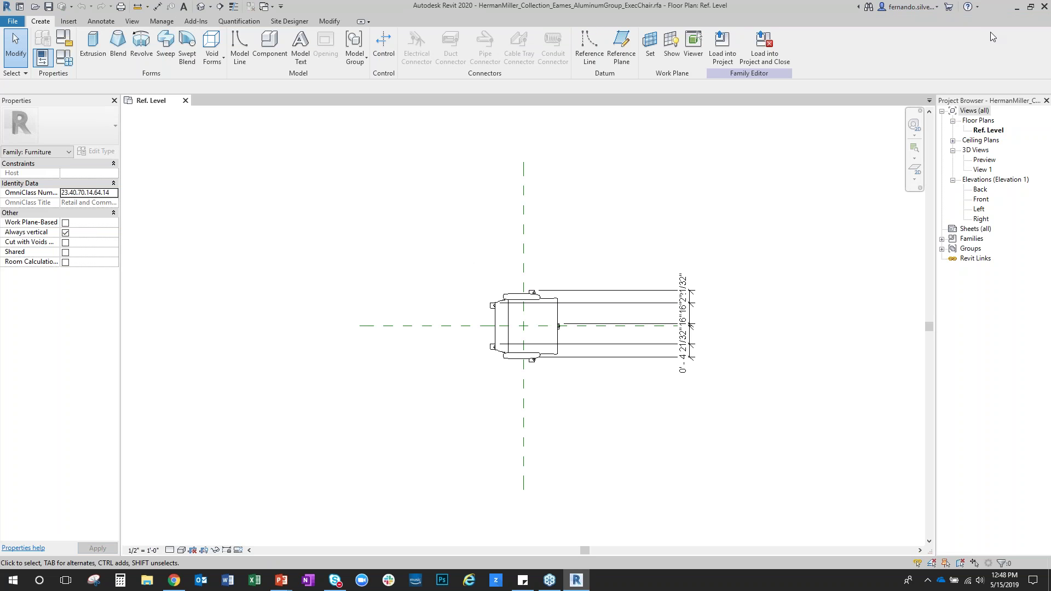
middle_drag(705, 291, 667, 281)
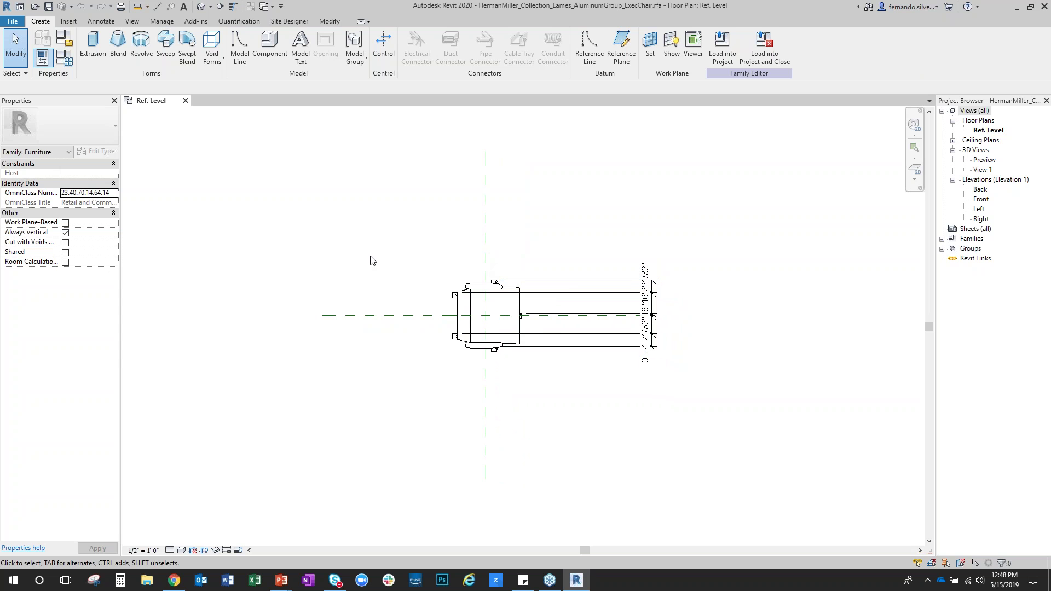
middle_drag(378, 258, 337, 260)
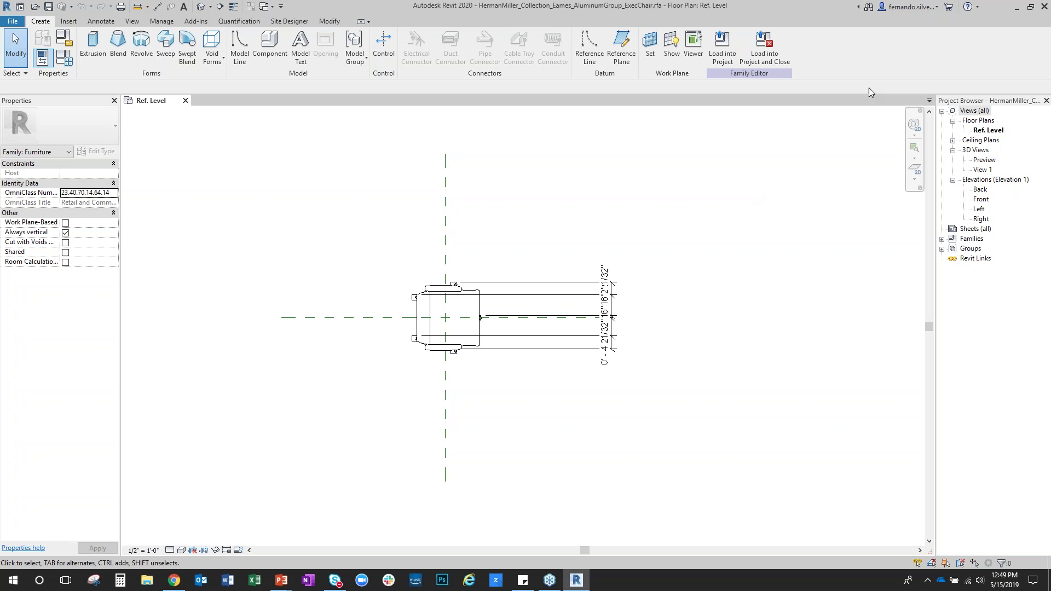
middle_drag(567, 330, 535, 332)
scroll(489, 349, up, 2)
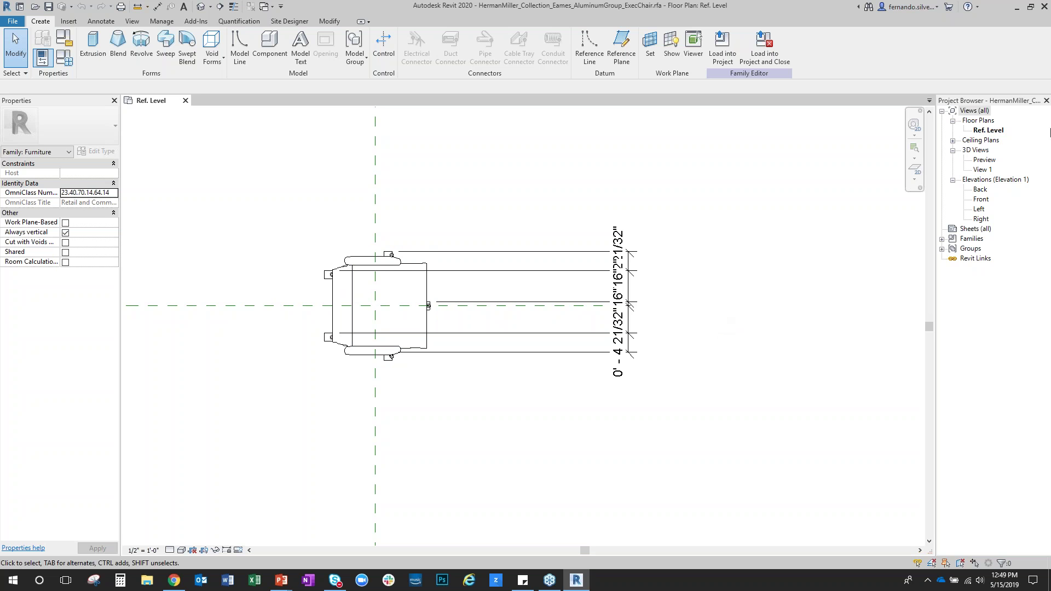
Open the 3D view View 1 and inspect the executive chair's geometry from its right side and back
click(982, 171)
double_click(983, 170)
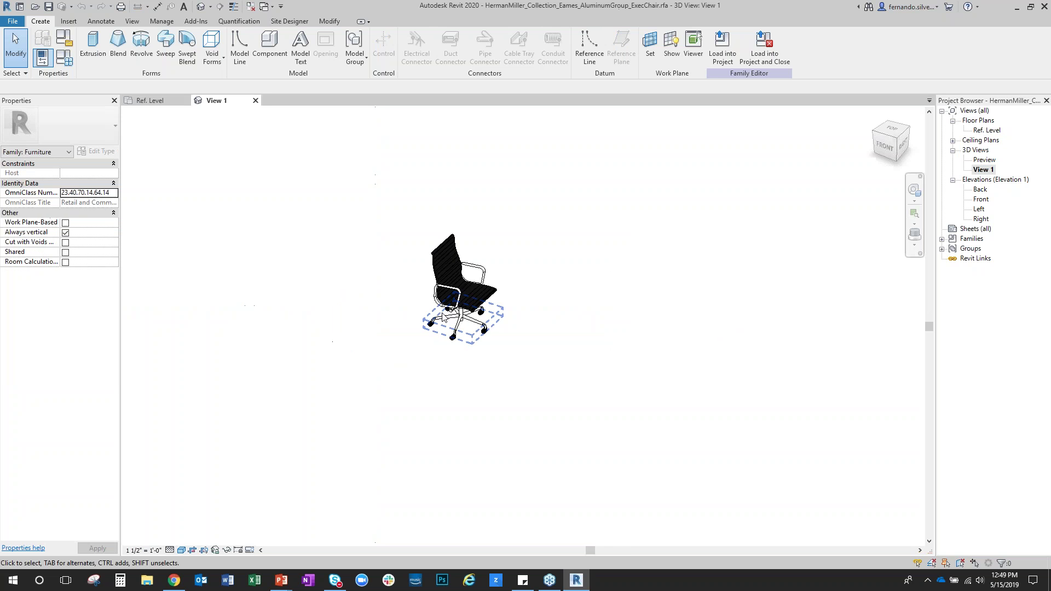
shift+middle_drag(525, 372, 392, 346)
scroll(392, 345, up, 2)
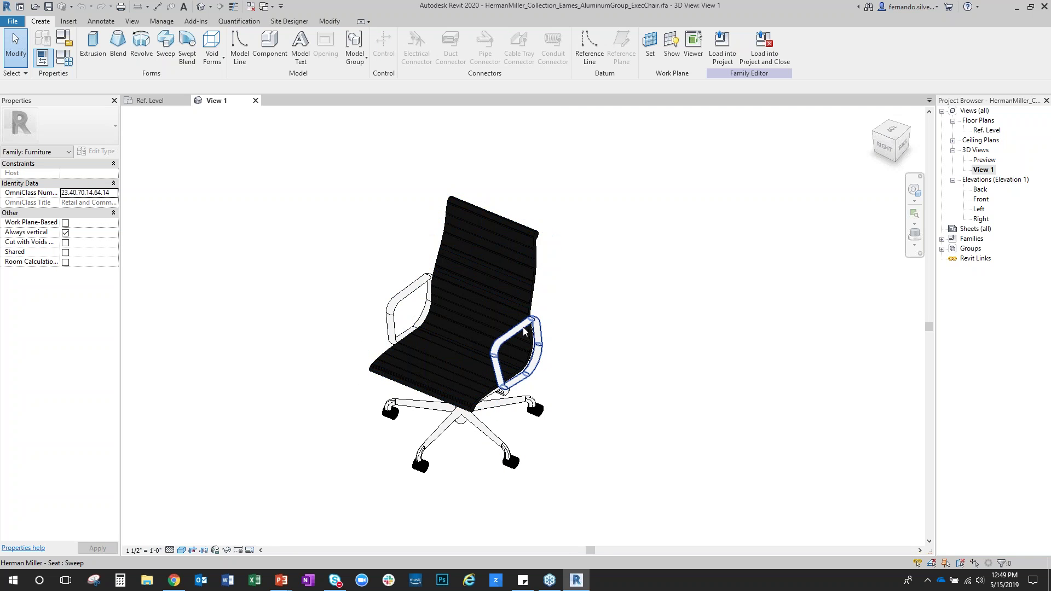
middle_drag(641, 345, 697, 310)
scroll(546, 340, up, 1)
shift+middle_drag(695, 389, 703, 350)
scroll(654, 334, down, 1)
scroll(652, 338, down, 1)
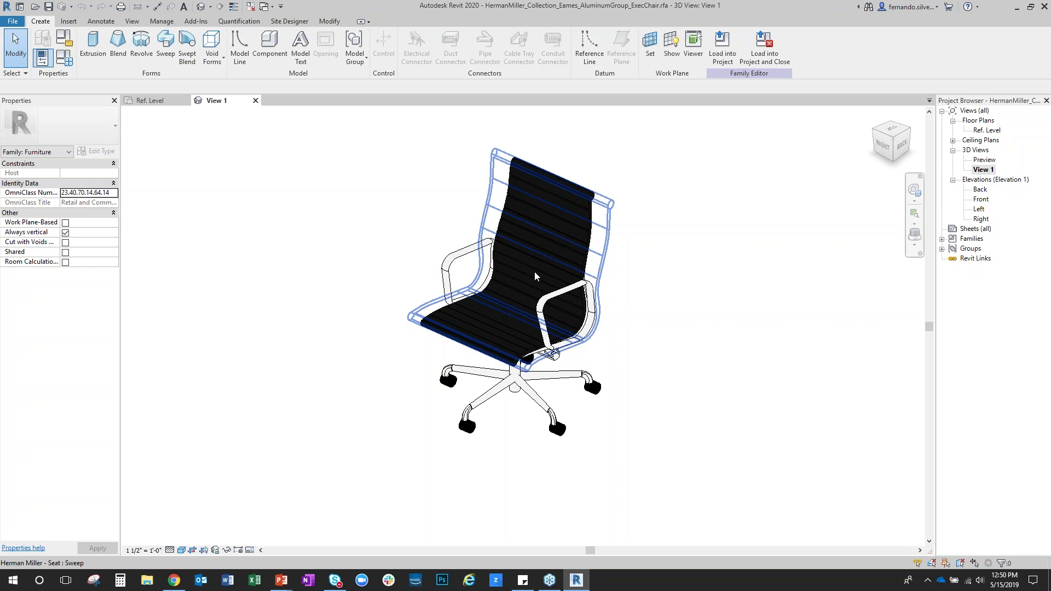
Return to the Ref. Level floor plan and examine the masking region that outlines the chair's seat and armrests
double_click(986, 131)
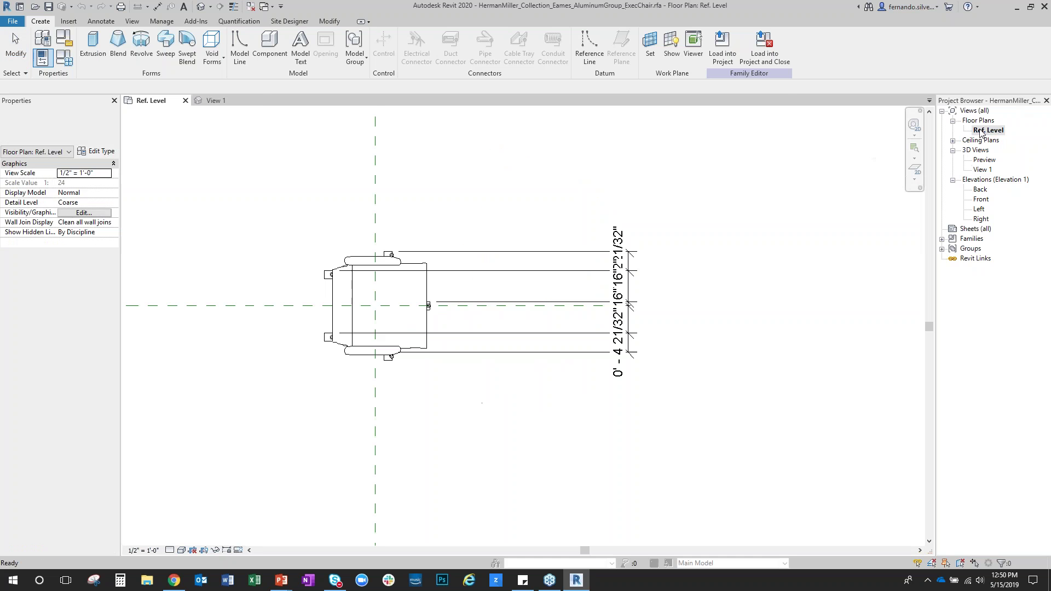
click(427, 294)
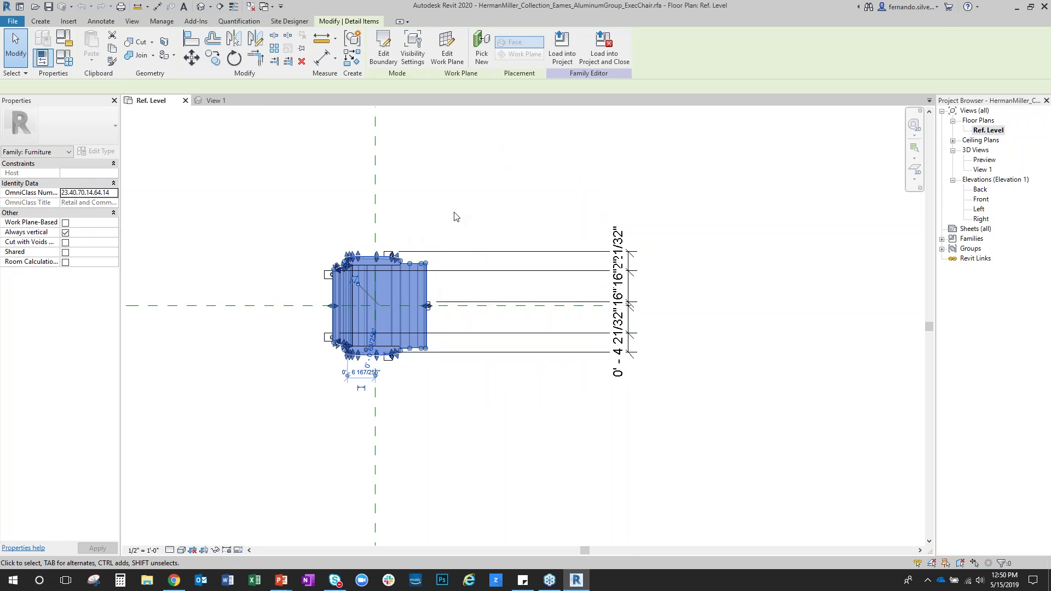
click(454, 194)
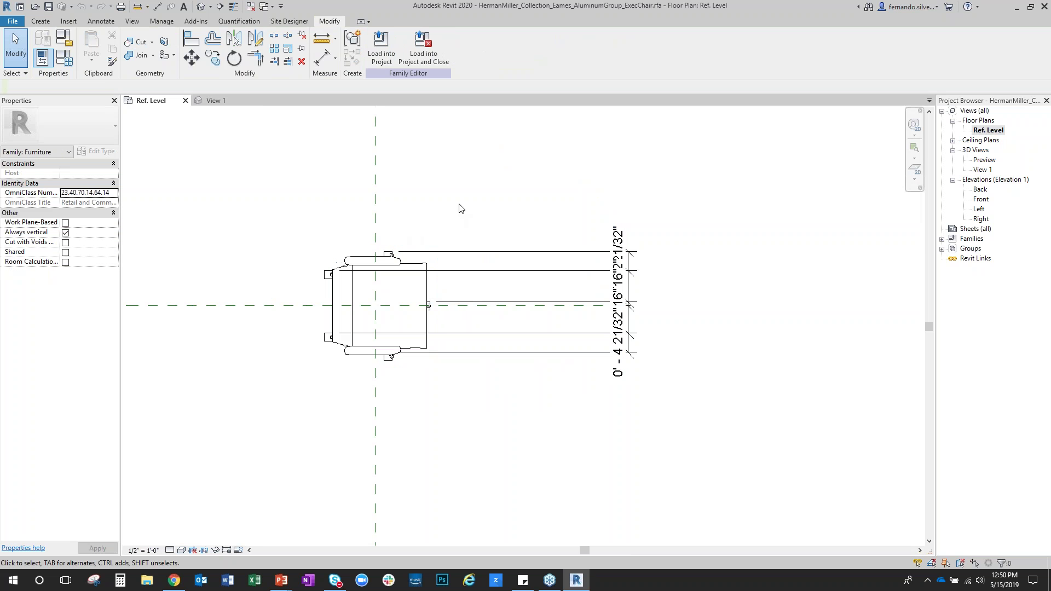
click(428, 296)
click(505, 160)
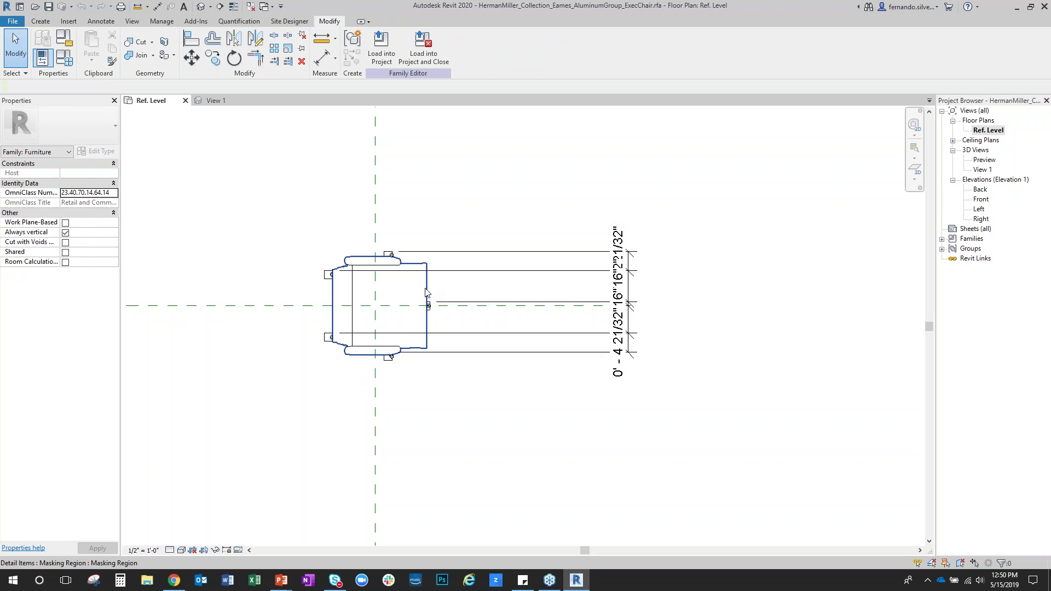
scroll(419, 291, up, 5)
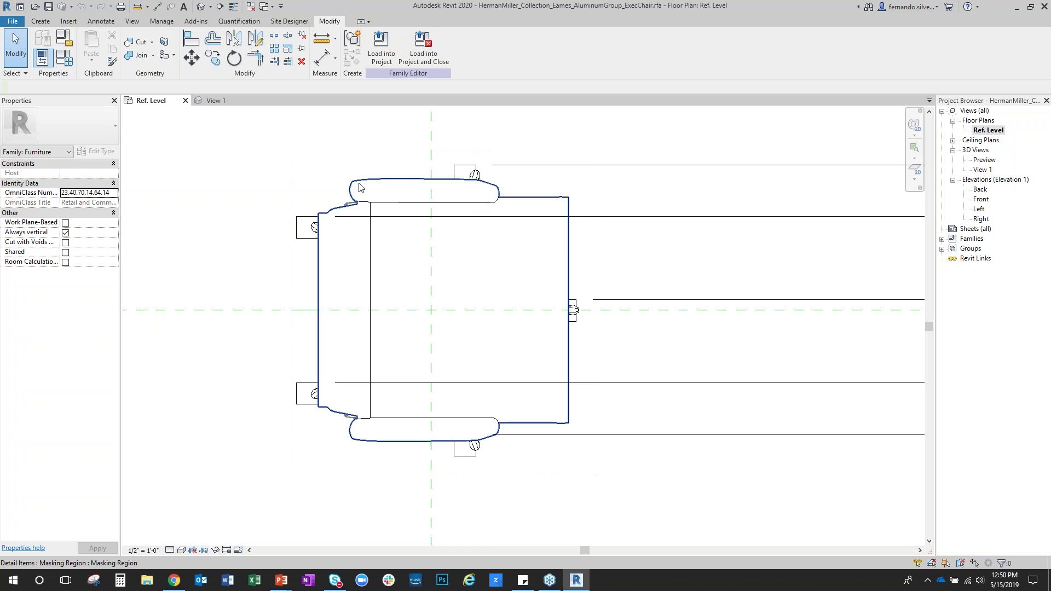
scroll(514, 276, down, 3)
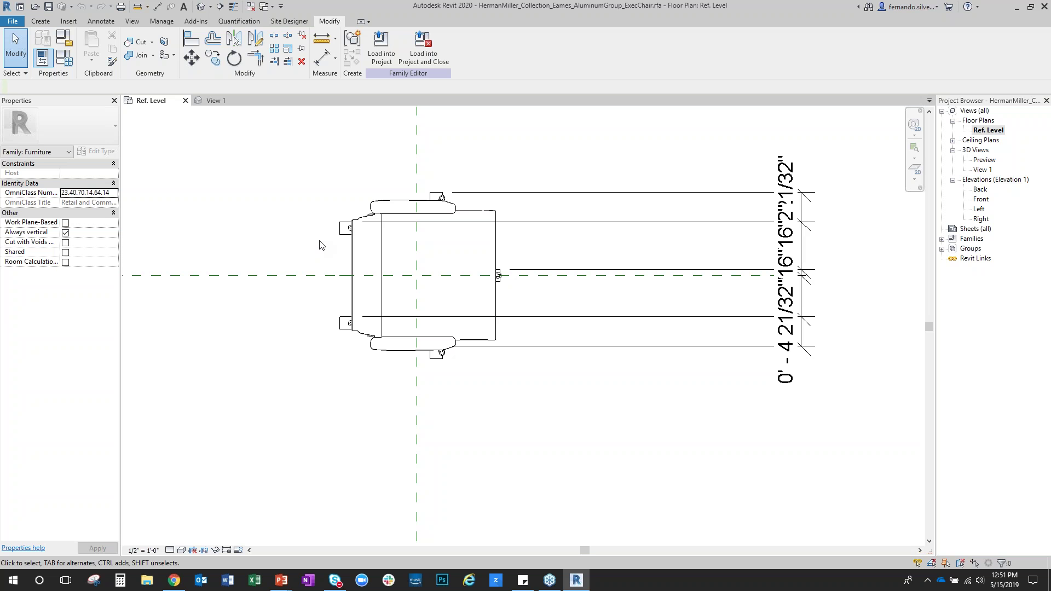
drag(511, 368, 270, 207)
Switch back to Chrome and look through the BIMobject home page, from its product figures to the latest added BIM objects
click(1019, 9)
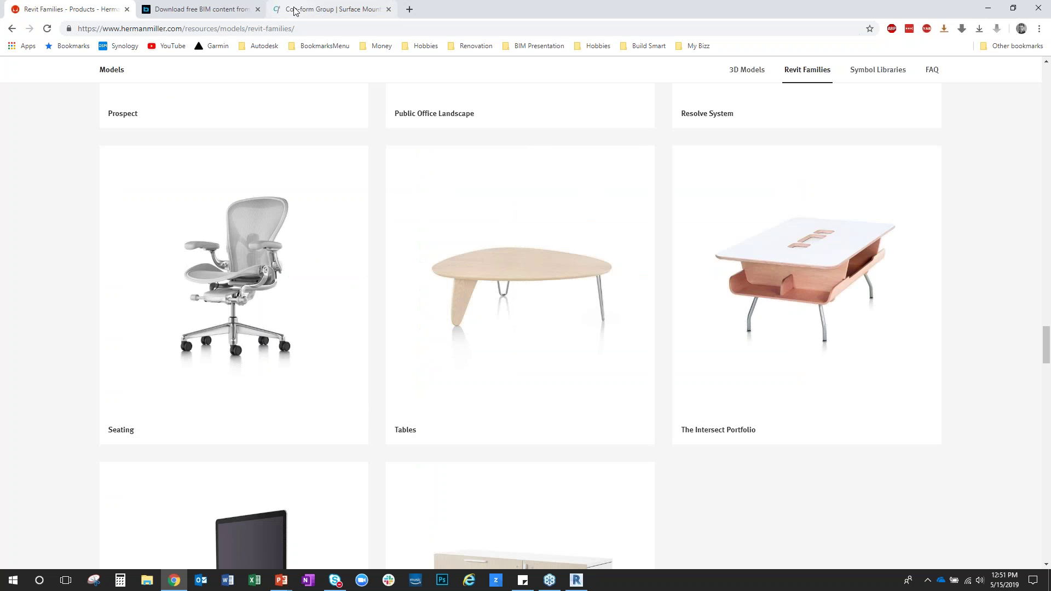
click(178, 10)
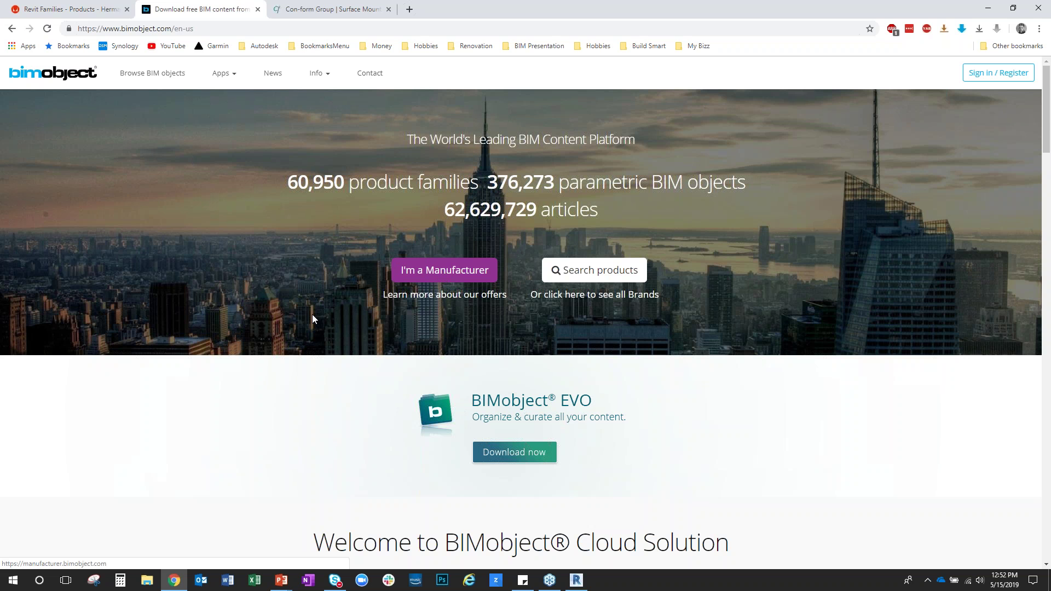
scroll(303, 327, down, 2)
scroll(225, 345, down, 4)
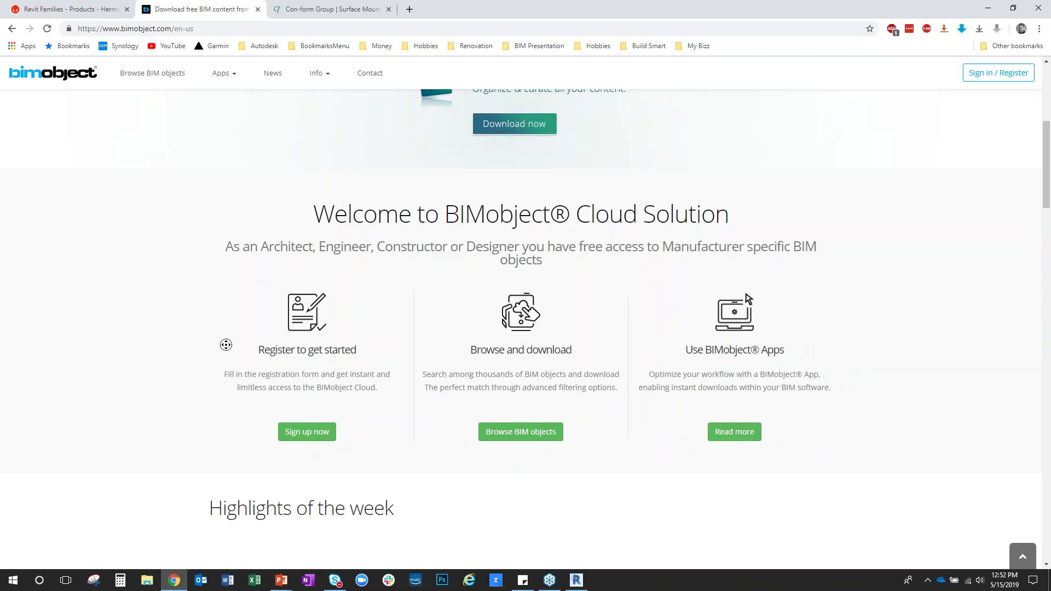
scroll(239, 376, down, 3)
scroll(239, 376, down, 12)
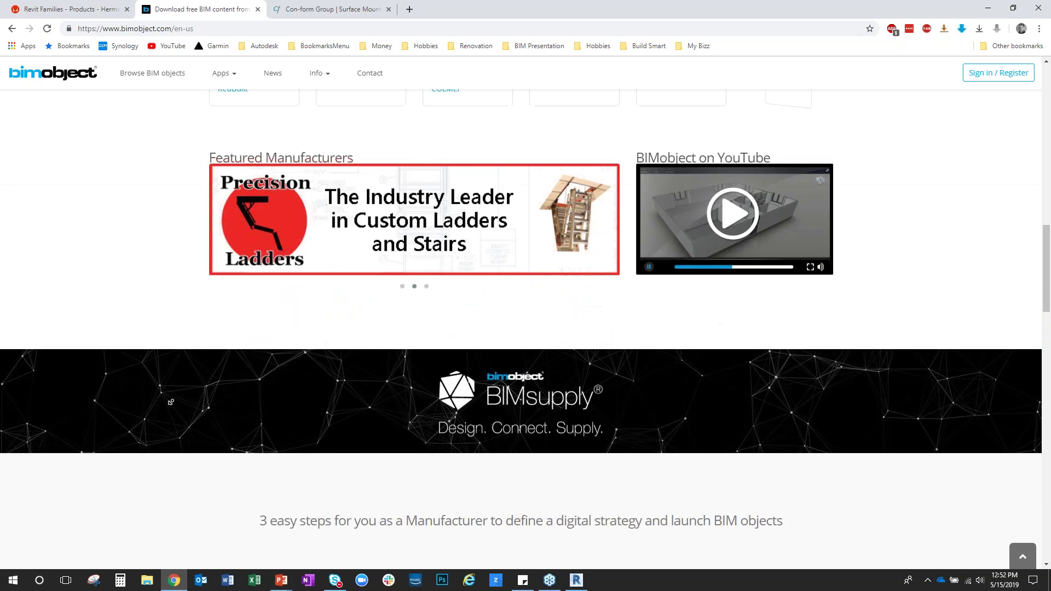
scroll(152, 406, down, 14)
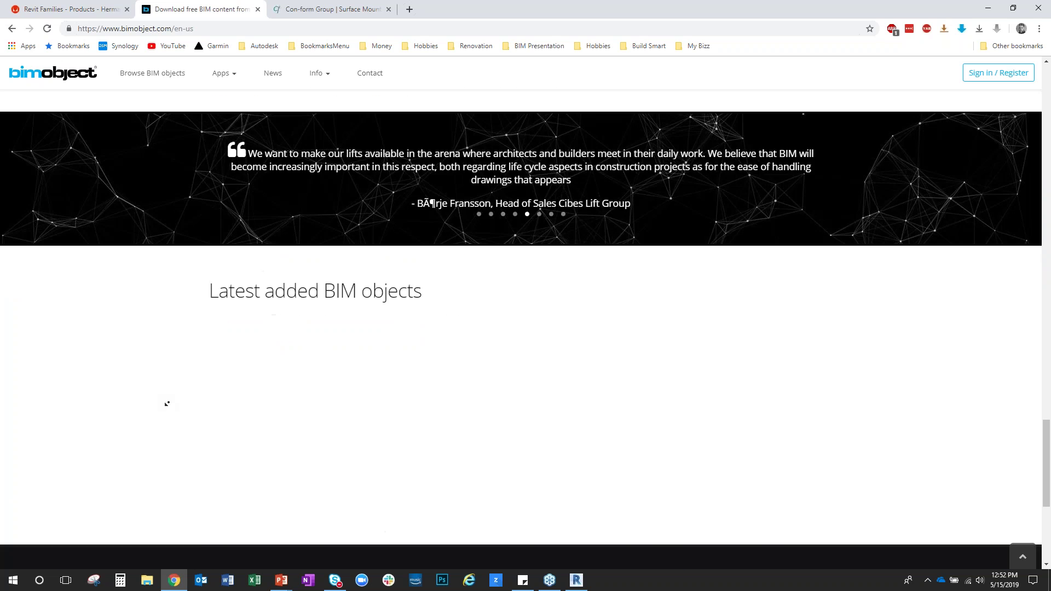
drag(1046, 498, 1049, 132)
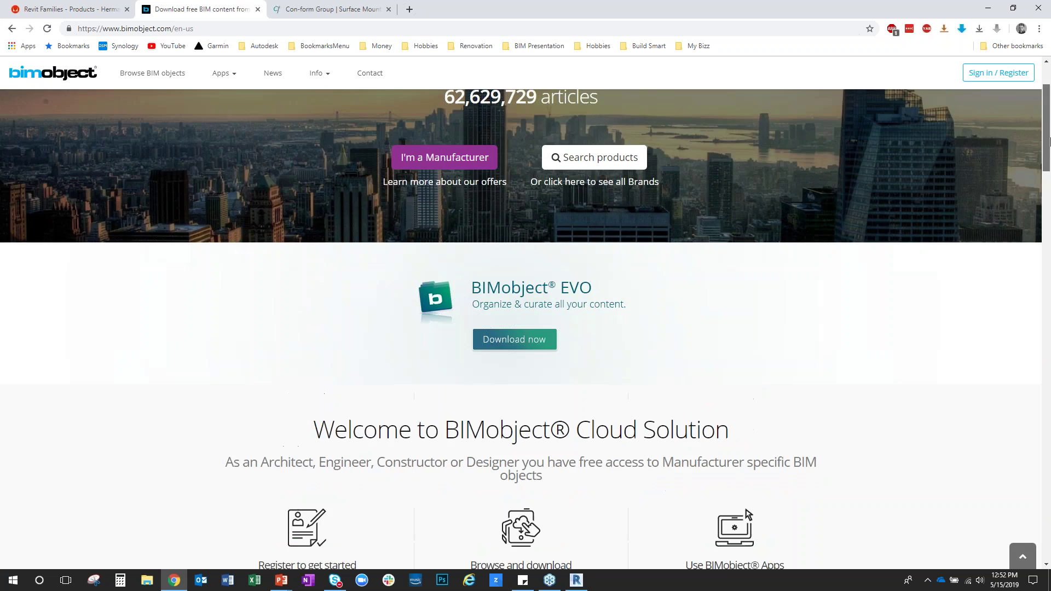
Go from the BIMobject home page to Herman Miller's Revit Families page and view its header section
scroll(209, 329, up, 2)
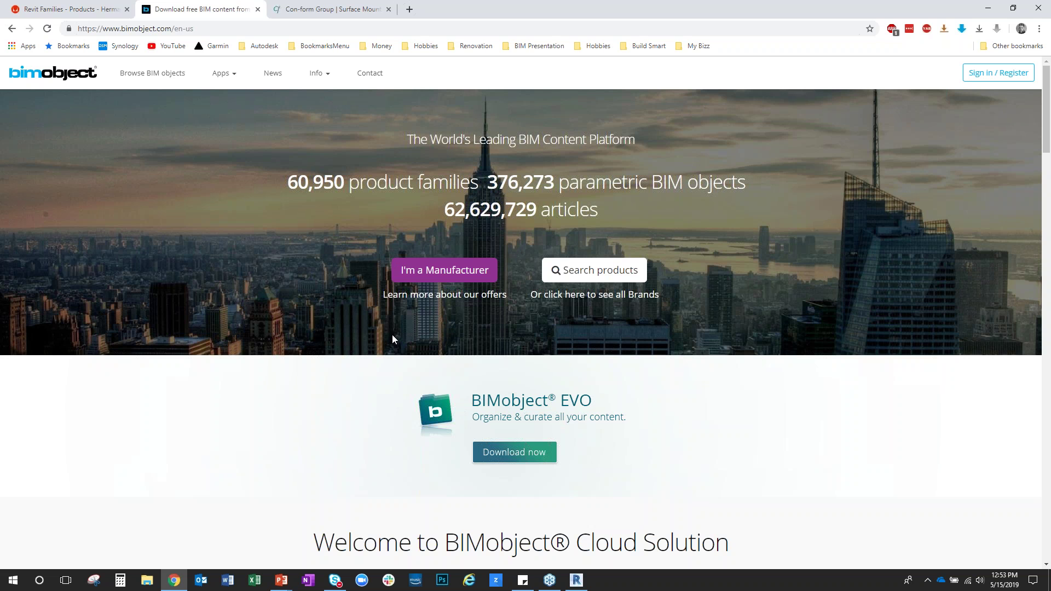
click(63, 8)
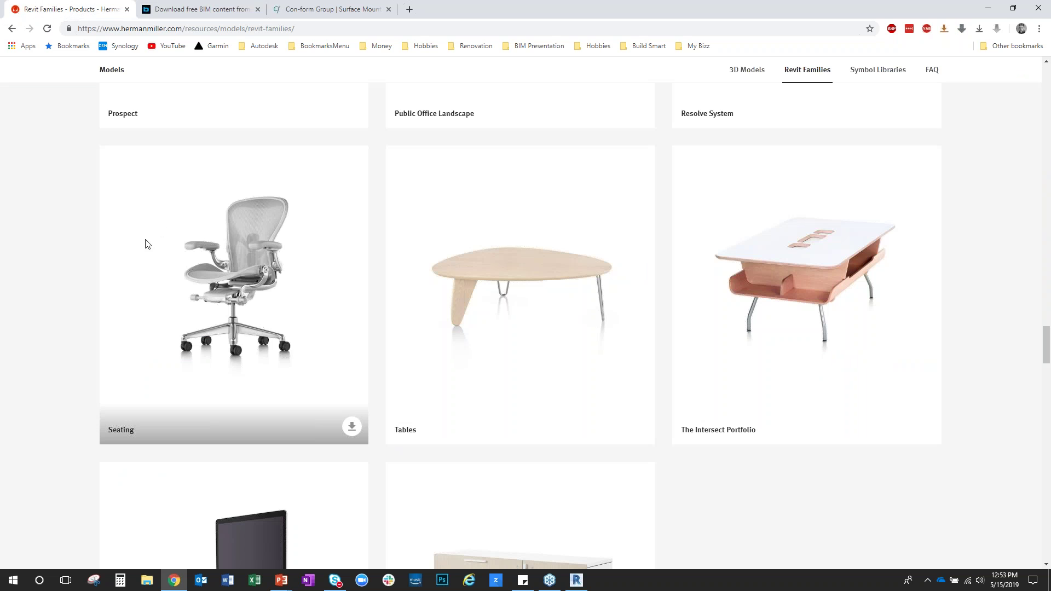
scroll(1039, 362, up, 1)
scroll(1039, 363, up, 1)
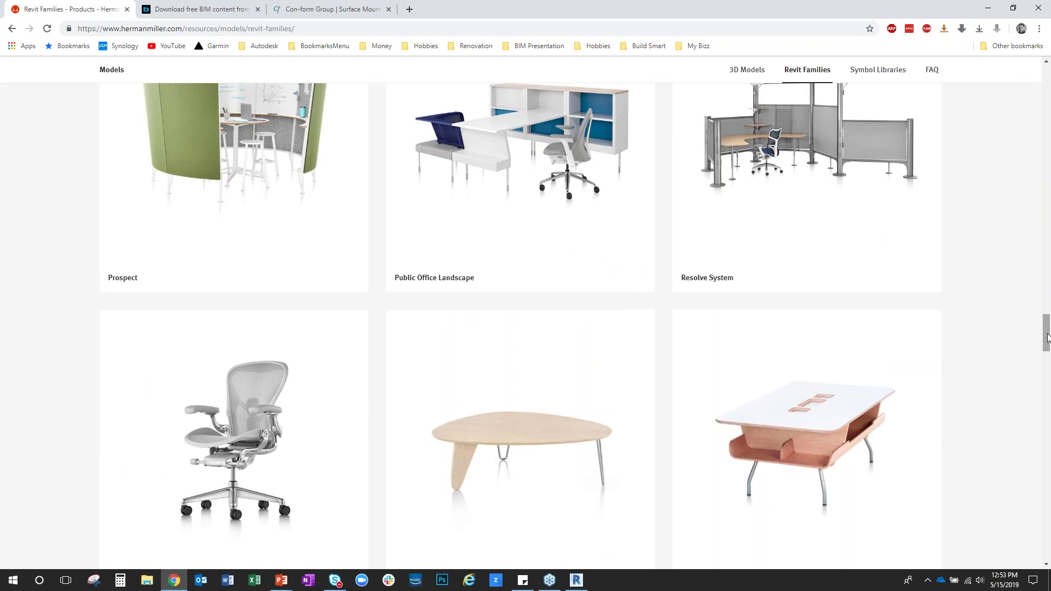
drag(1046, 334, 1046, 82)
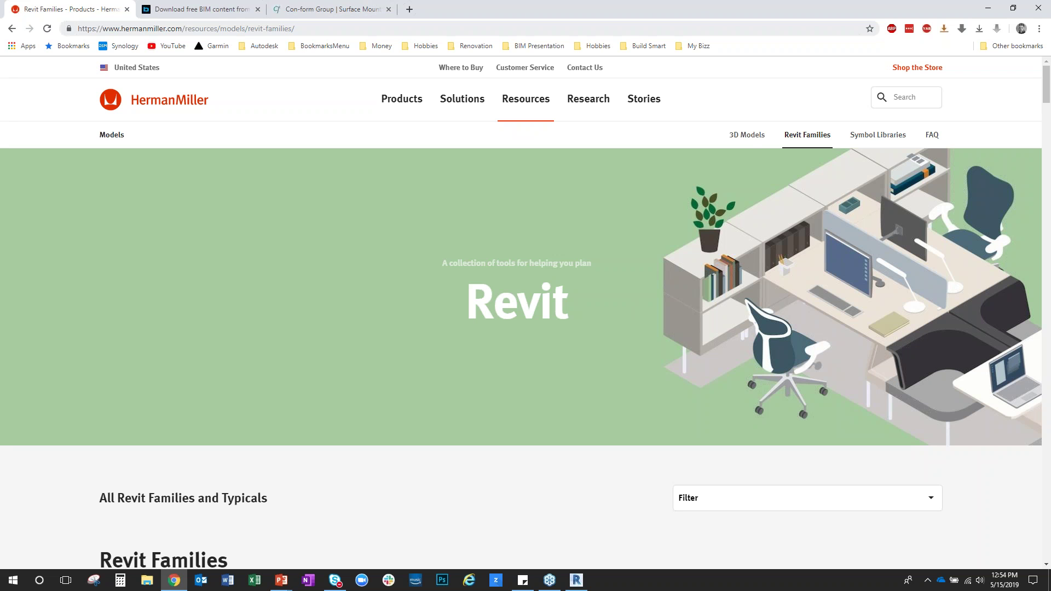
Switch to Revit and review the executive chair's family types, including the Identity Data parameters, leaving the values unedited
mouse_move(582, 587)
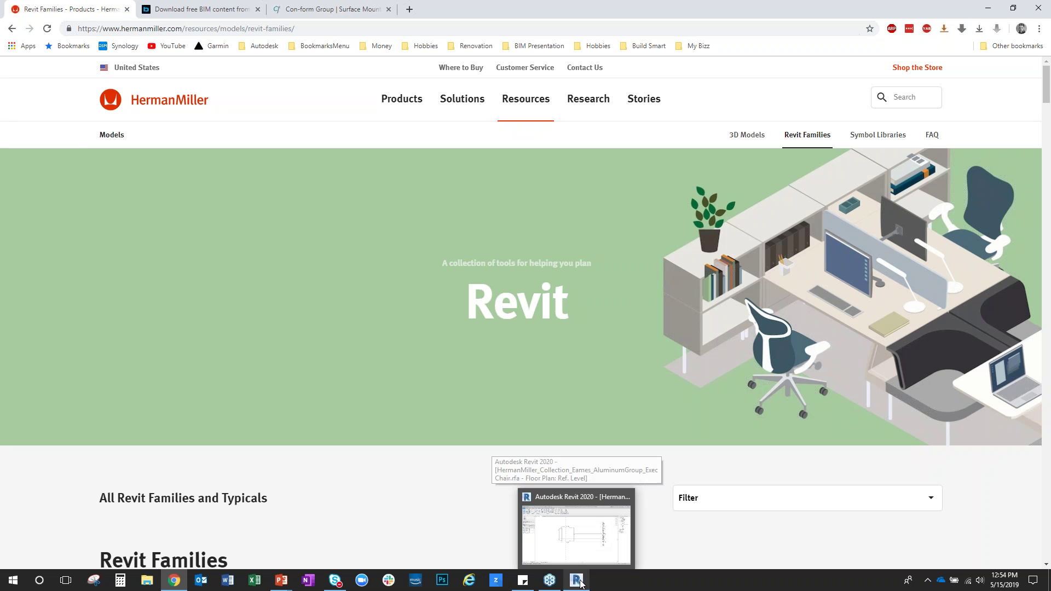
click(580, 585)
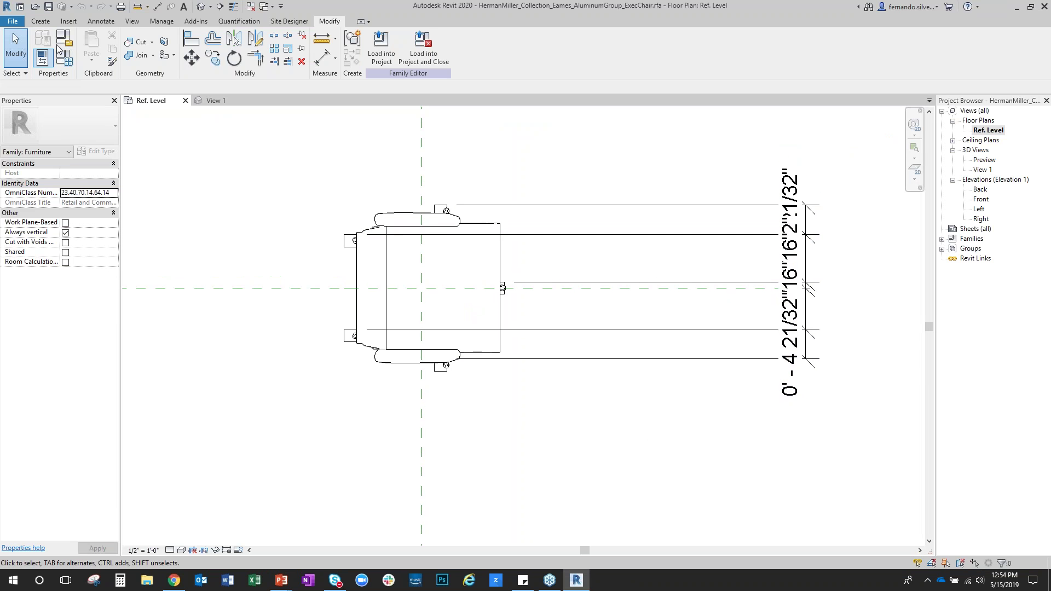
click(67, 62)
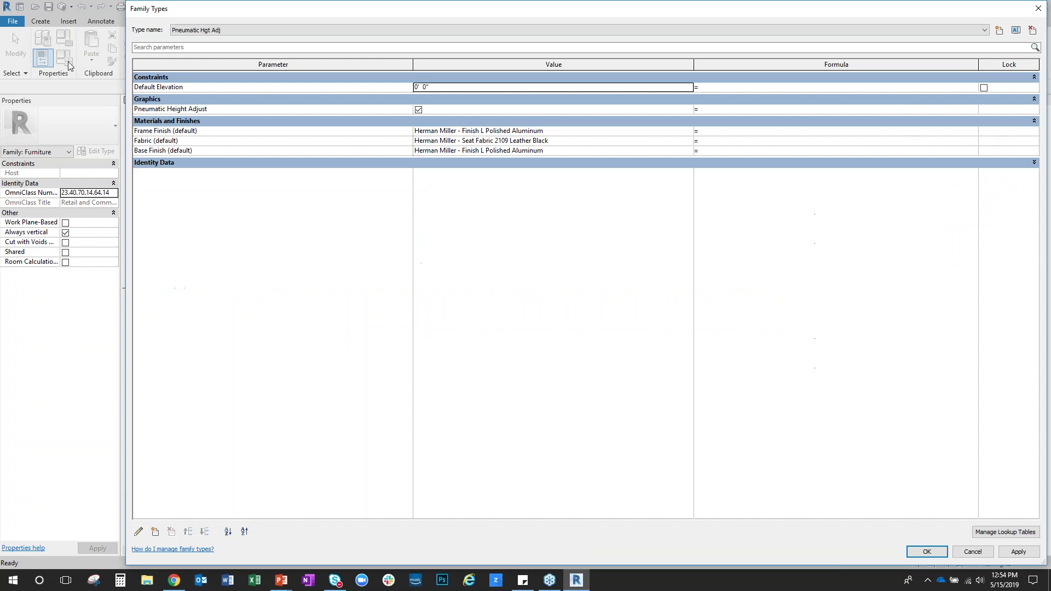
click(1034, 163)
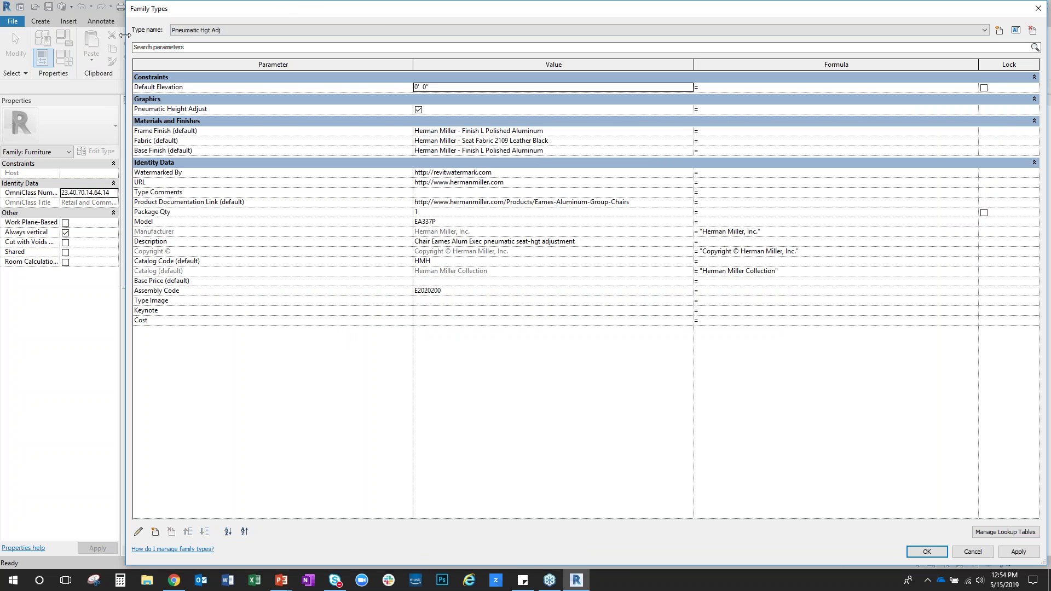
drag(127, 38, 480, 47)
drag(682, 14, 372, 19)
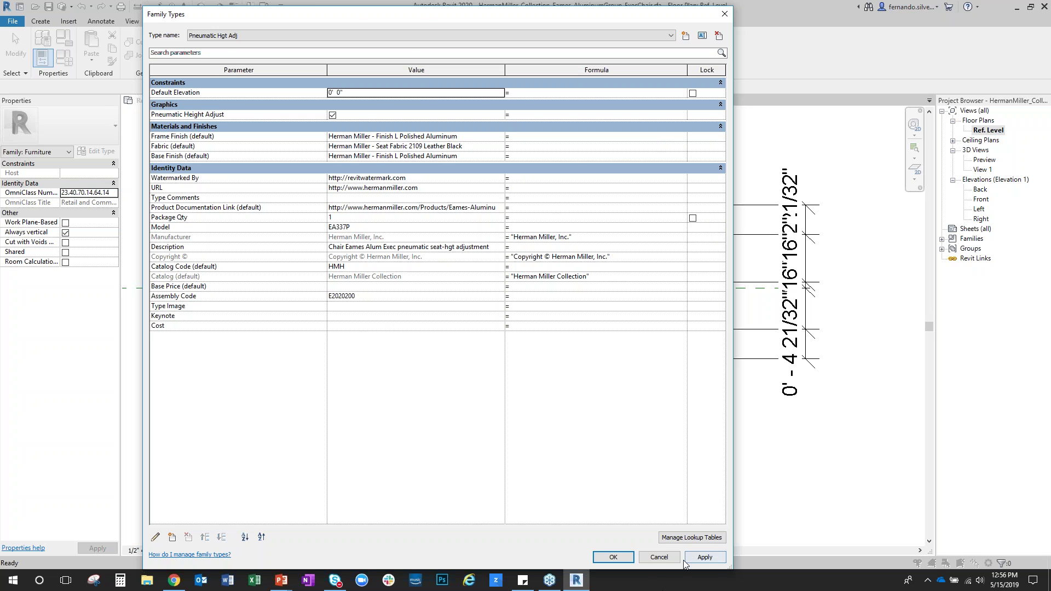
click(658, 555)
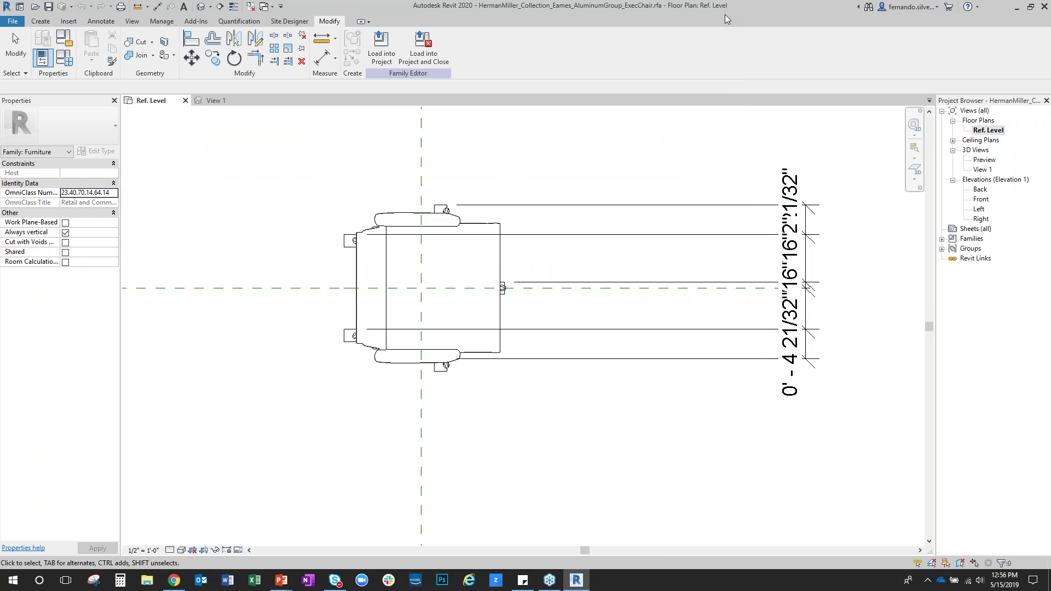
Minimize Revit and Chrome to return to the slideshow, and silence the Schneider Electric video
click(1017, 9)
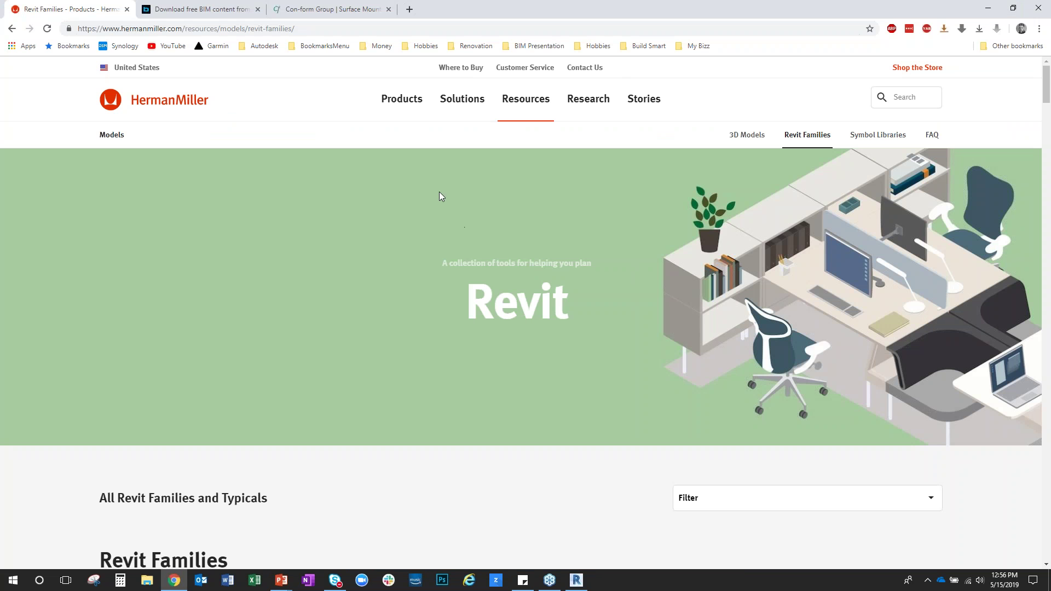
click(988, 8)
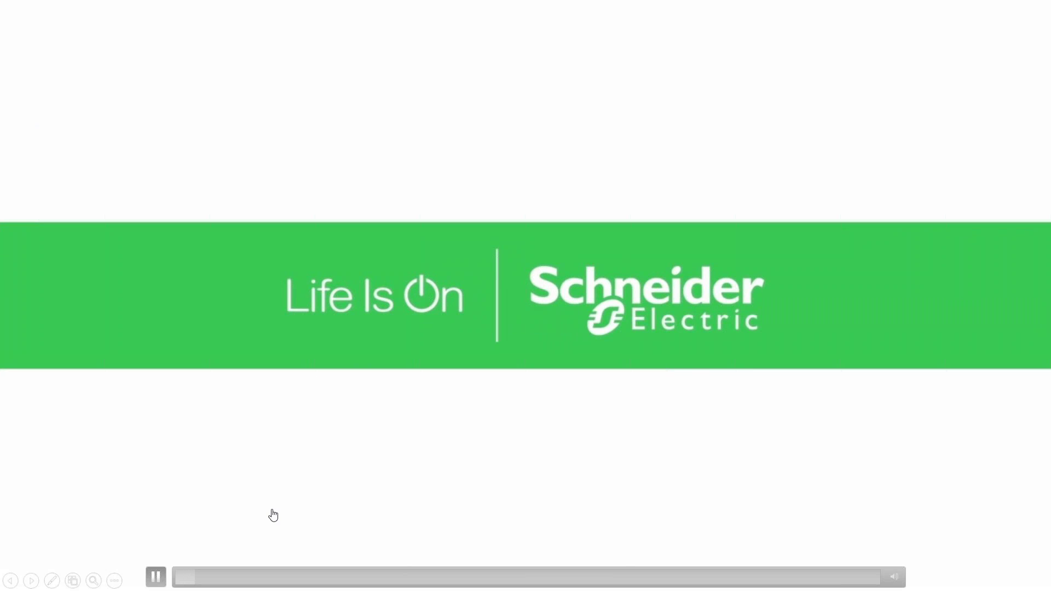
key(XF86AudioLowerVolume)
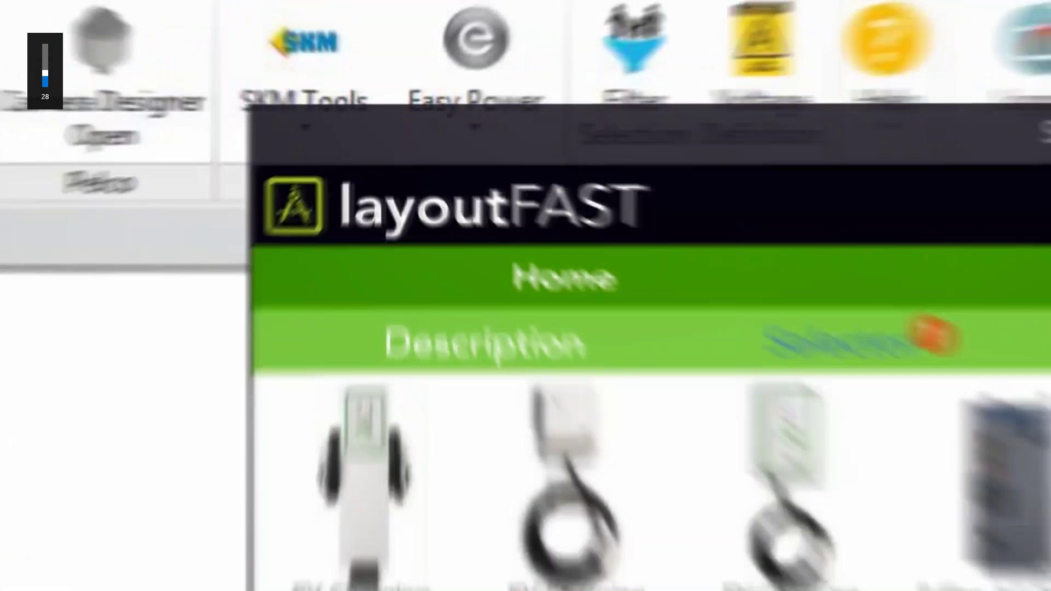
key(XF86AudioMute)
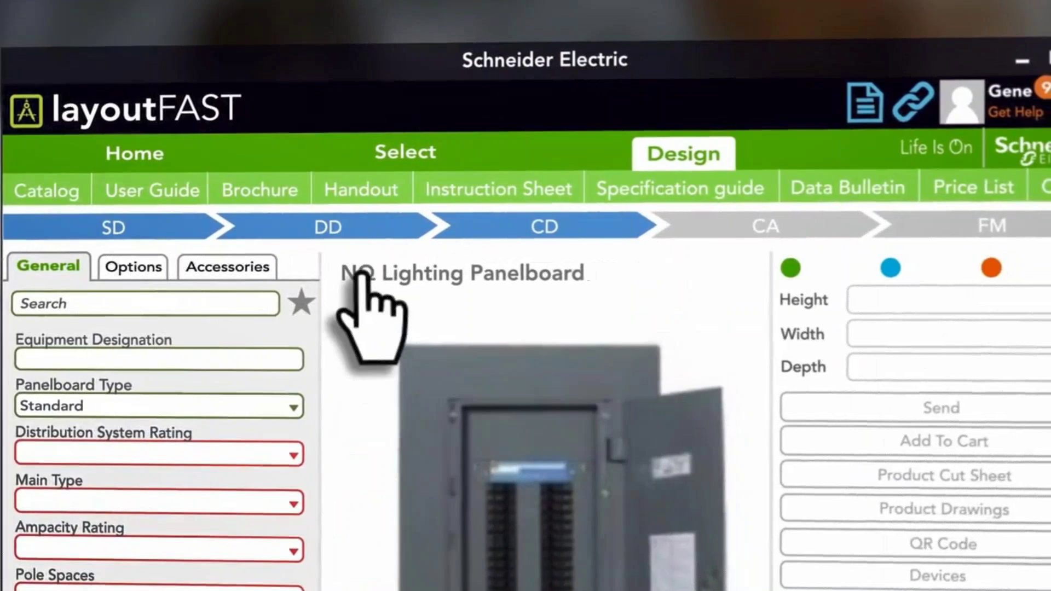
Show the available handout documents for the NQ Lighting Panelboard in layoutFAST
click(361, 192)
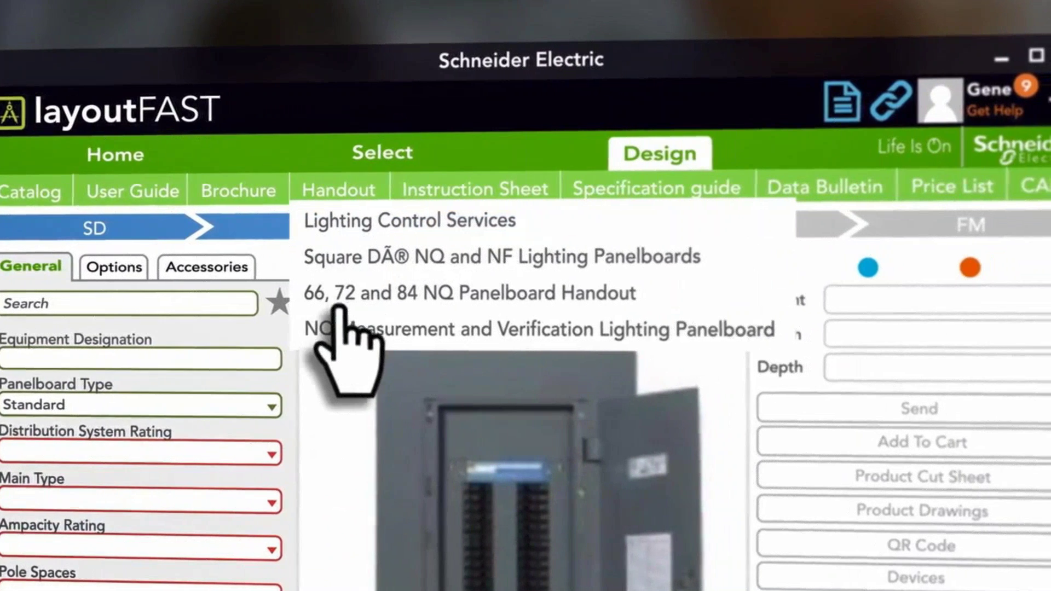
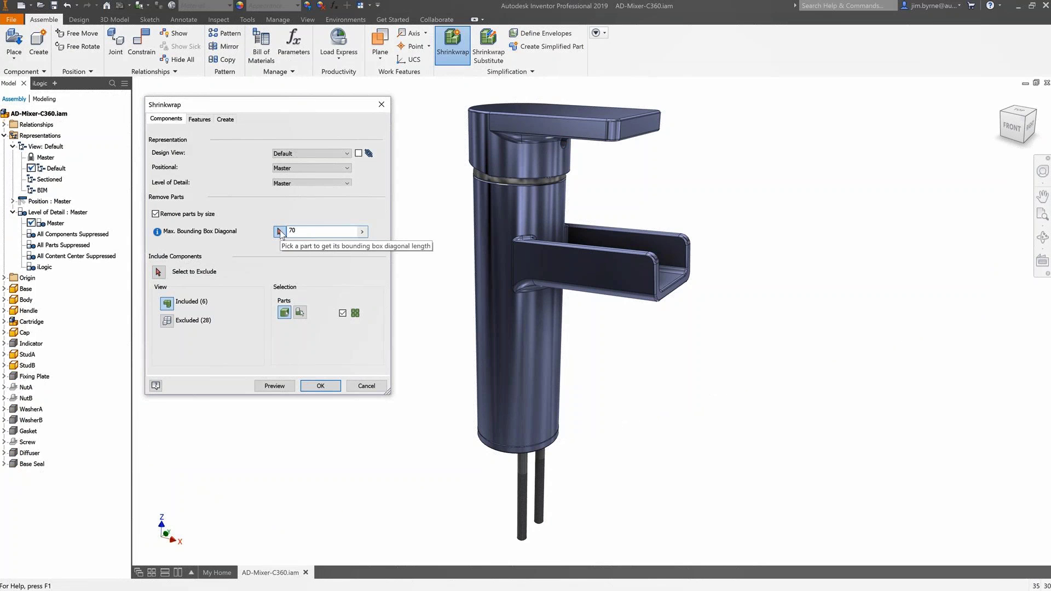
Set the Shrinkwrap's maximum bounding box diagonal to 75.478 mm from the mixer's bottom ring part, and check the excluded components
click(280, 232)
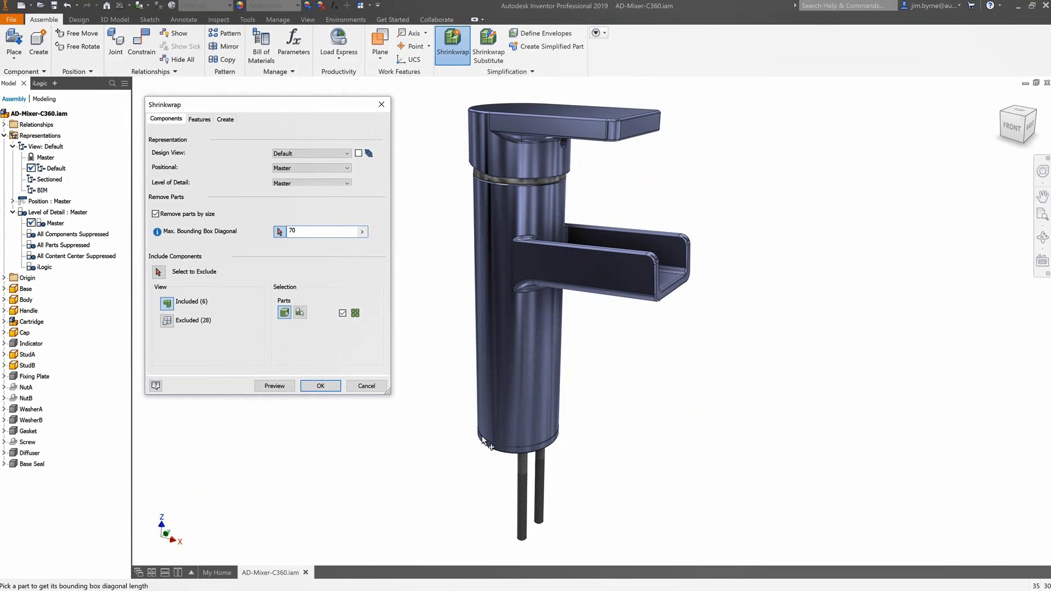
click(483, 440)
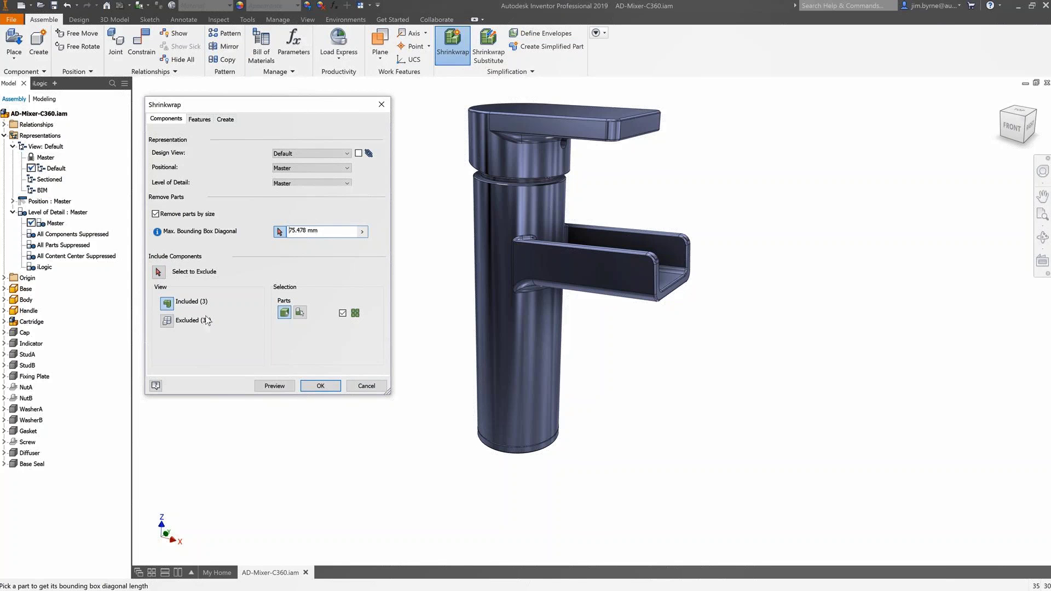
click(167, 321)
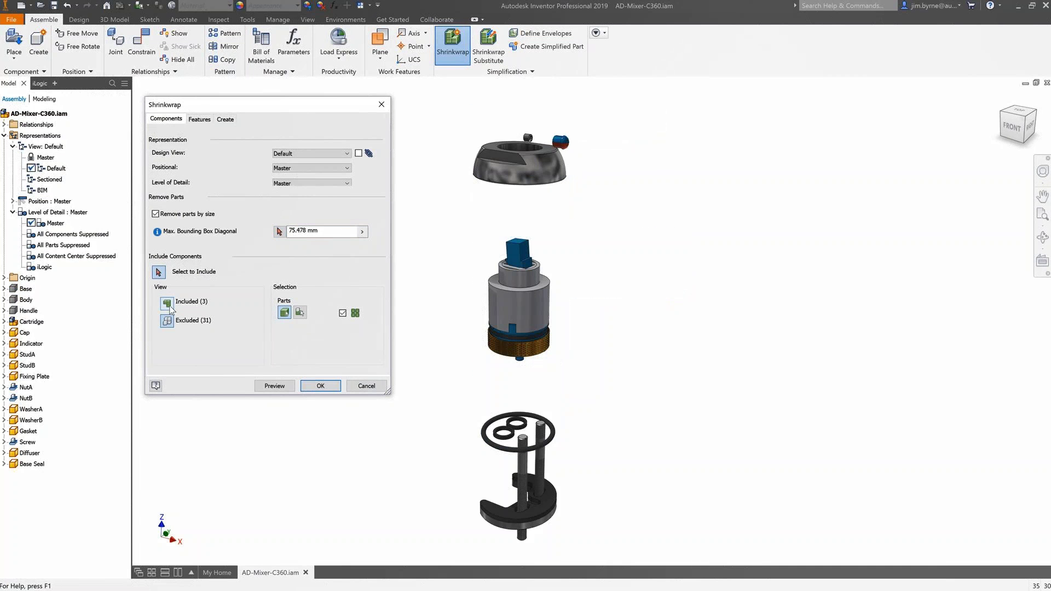
click(168, 304)
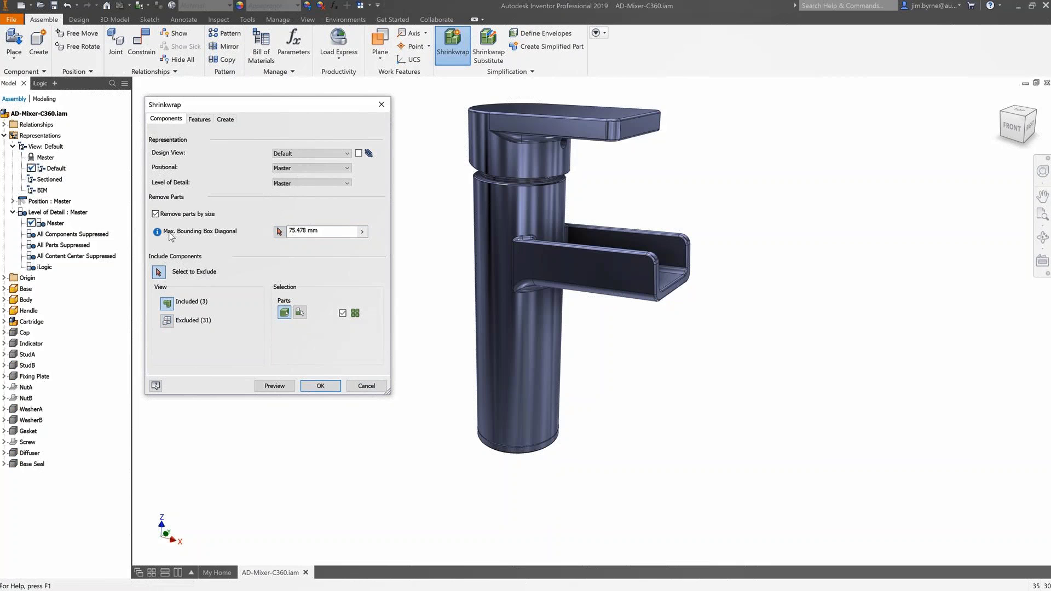
Set the Shrinkwrap to remove all holes, fillets and chamfers, and preview the simplified mixer
click(199, 119)
click(179, 180)
click(179, 270)
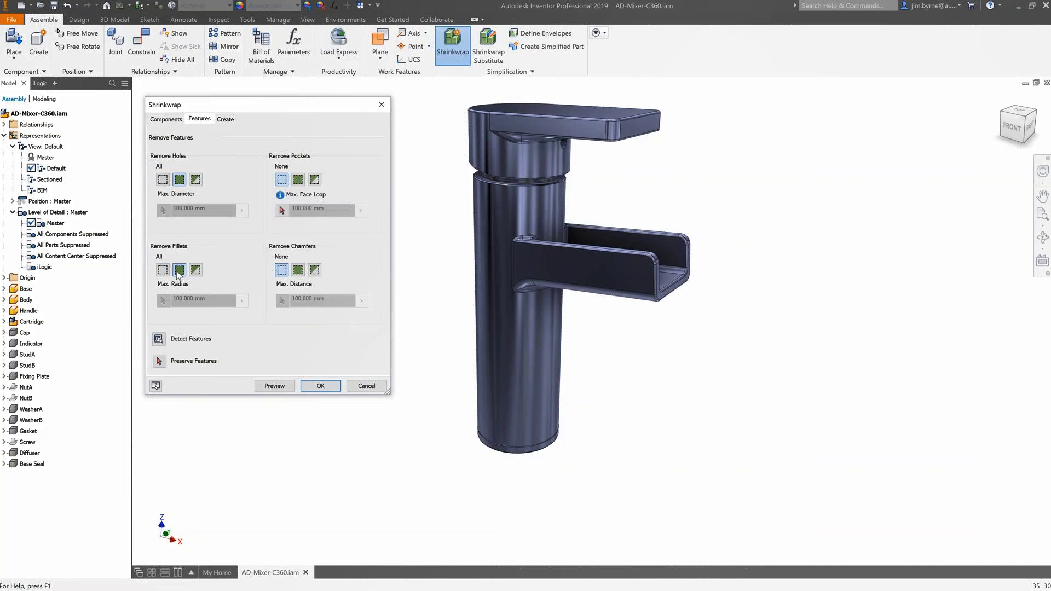
click(298, 270)
click(271, 386)
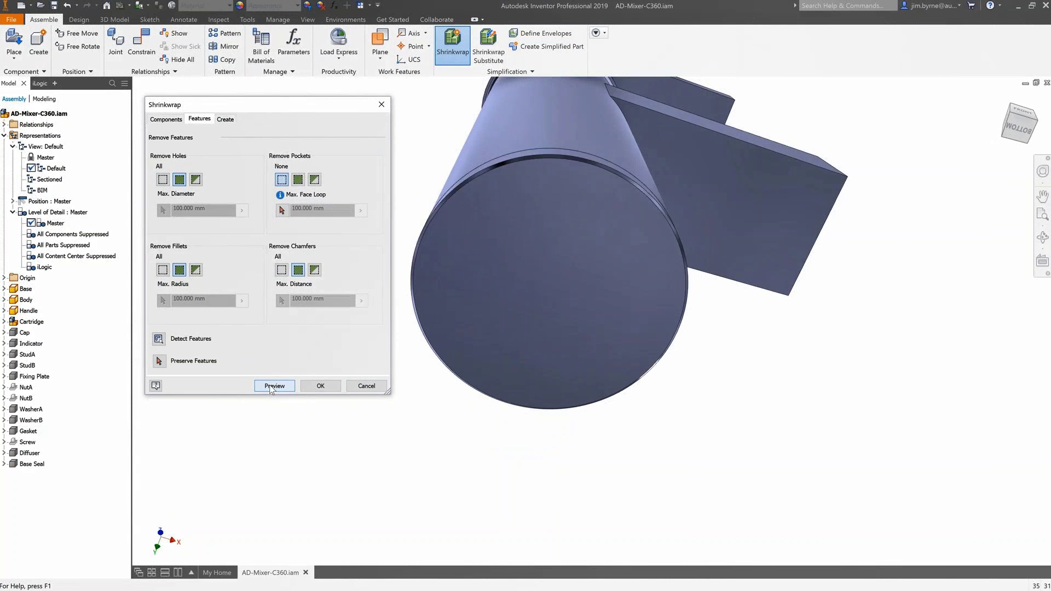
Preserve the two large inlet holes in the mixer's underside from Shrinkwrap feature removal
click(160, 361)
click(467, 291)
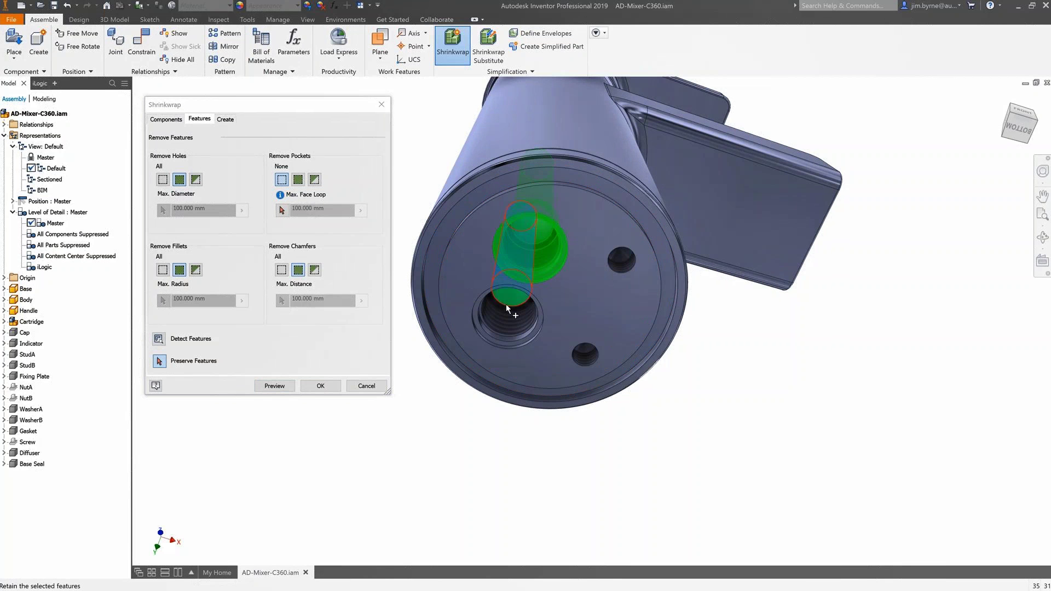
click(506, 304)
Preview the simplified mixer and create the shrinkwrap part AD-Mixer-C360_Shrinkwrap_1 from the Standard.ipt template
click(275, 386)
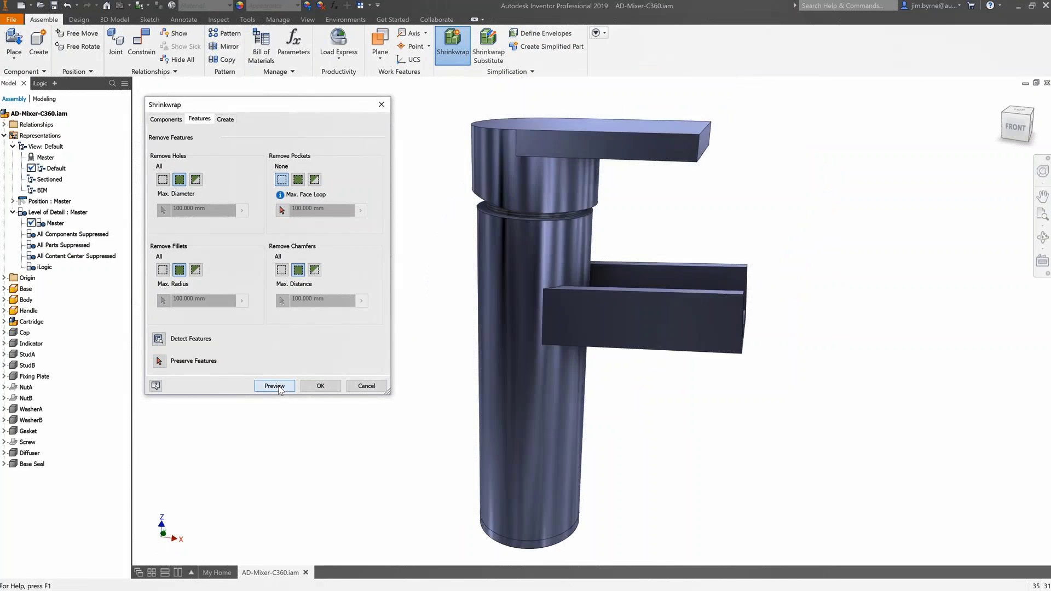
click(226, 119)
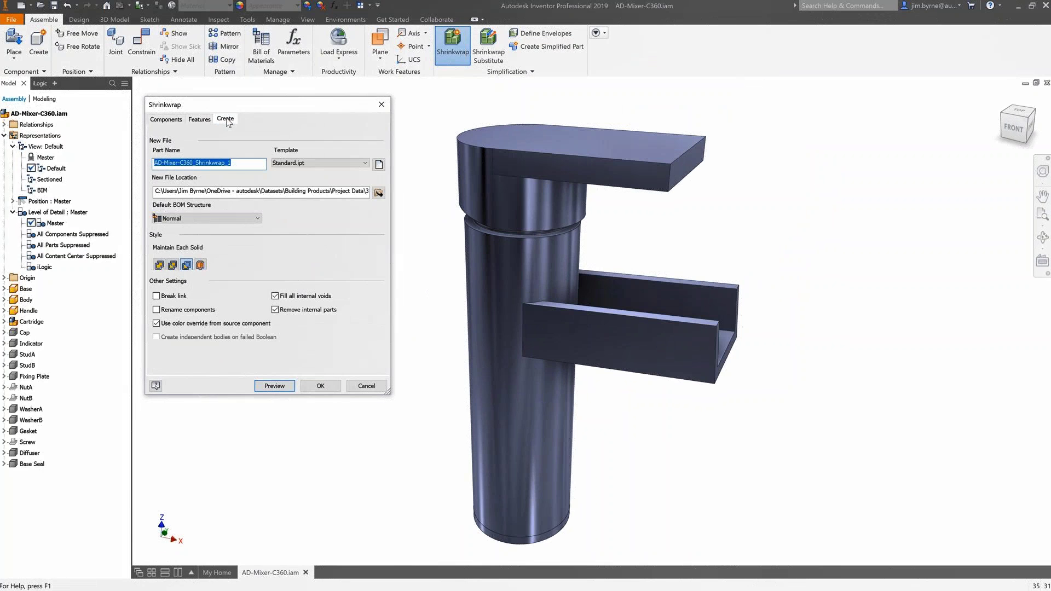
click(321, 387)
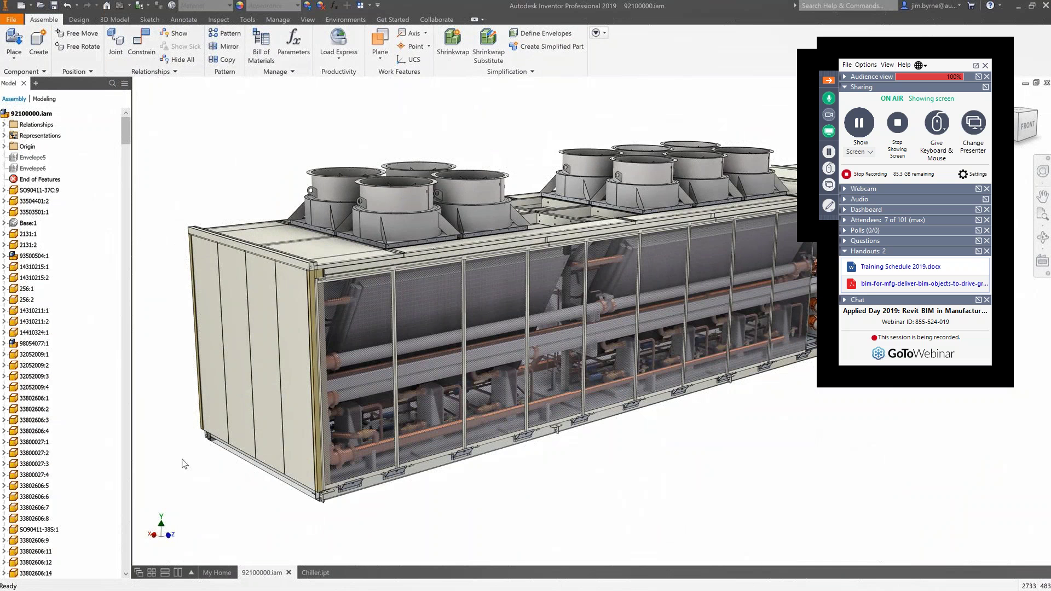
Open Chiller.ipt in the BIM Content environment and place a pipe connector with flipped direction on the upper circular opening
click(315, 572)
click(275, 20)
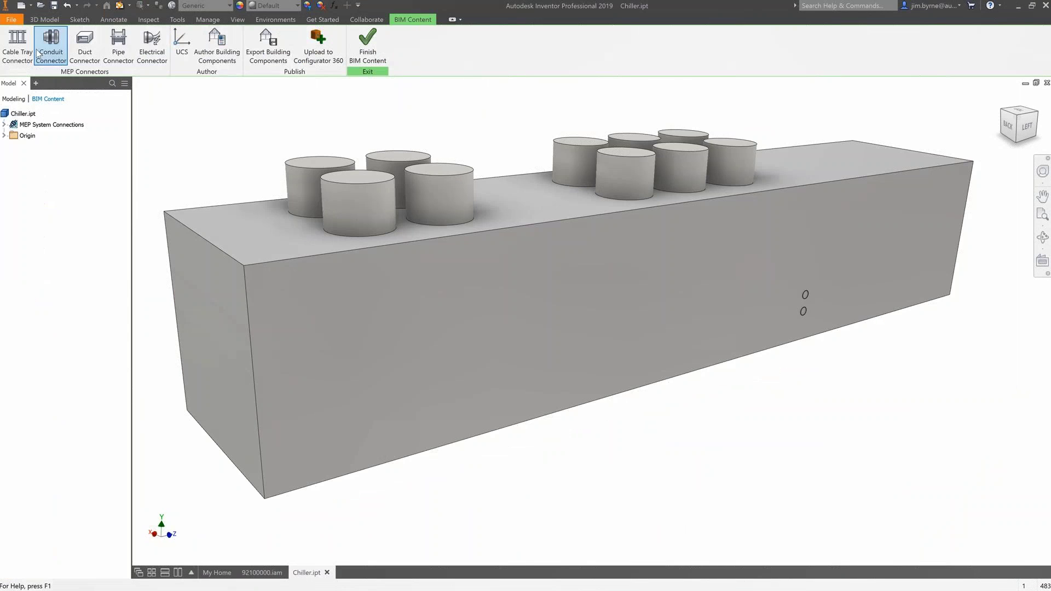
click(119, 46)
click(805, 295)
click(160, 112)
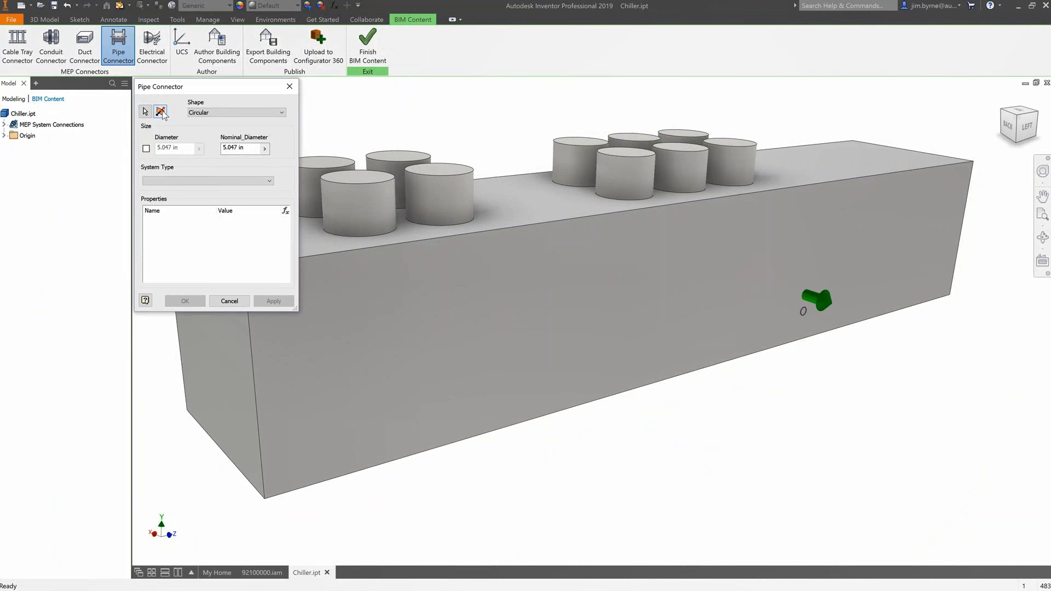
Give the upper pipe connector a custom diameter of 5 and the Hydronic Supply system type, and apply it
click(146, 148)
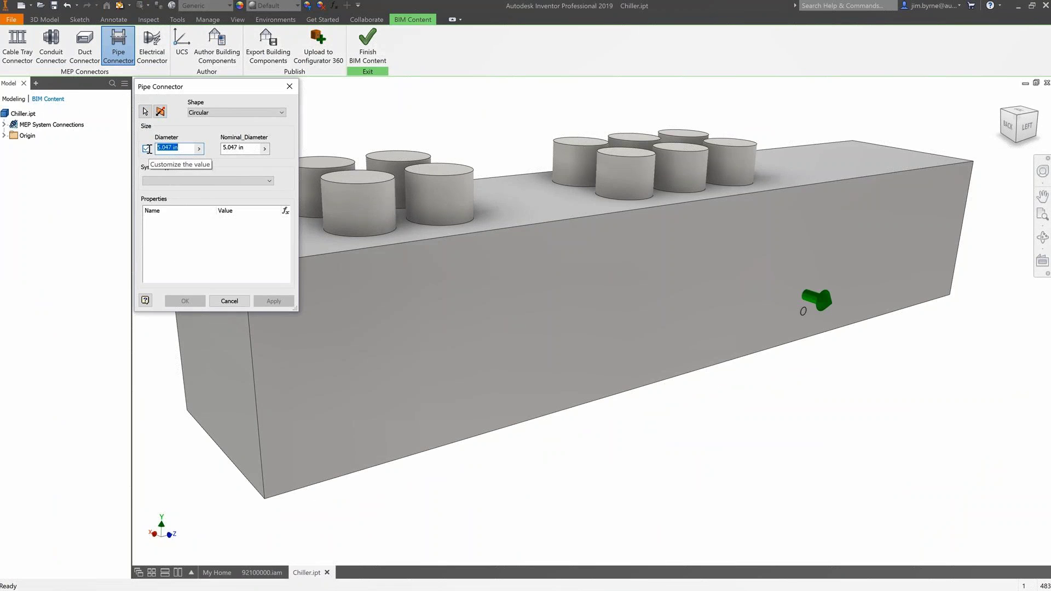
text(5)
click(165, 182)
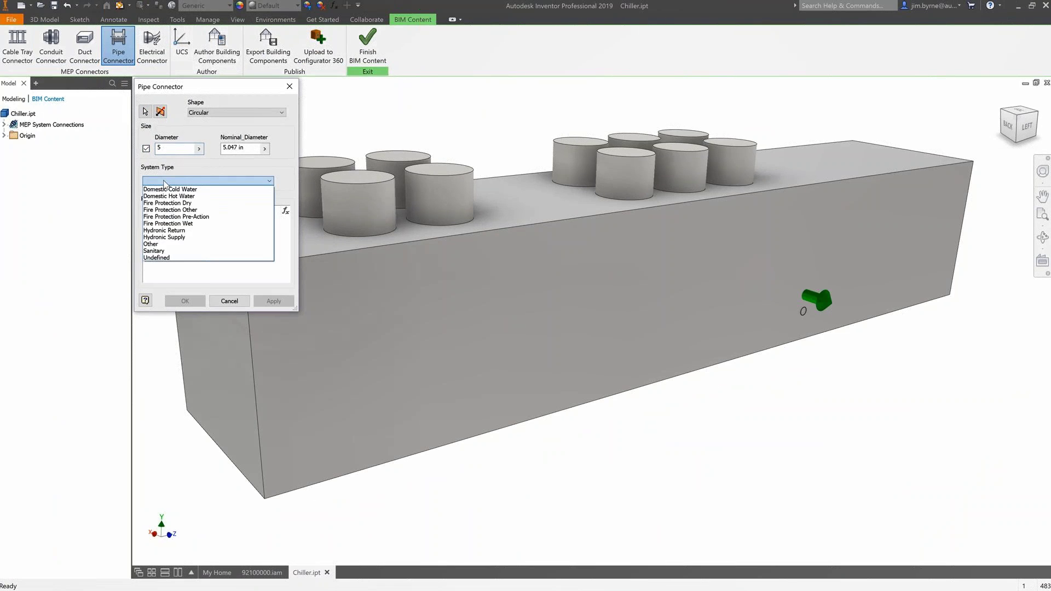
click(164, 237)
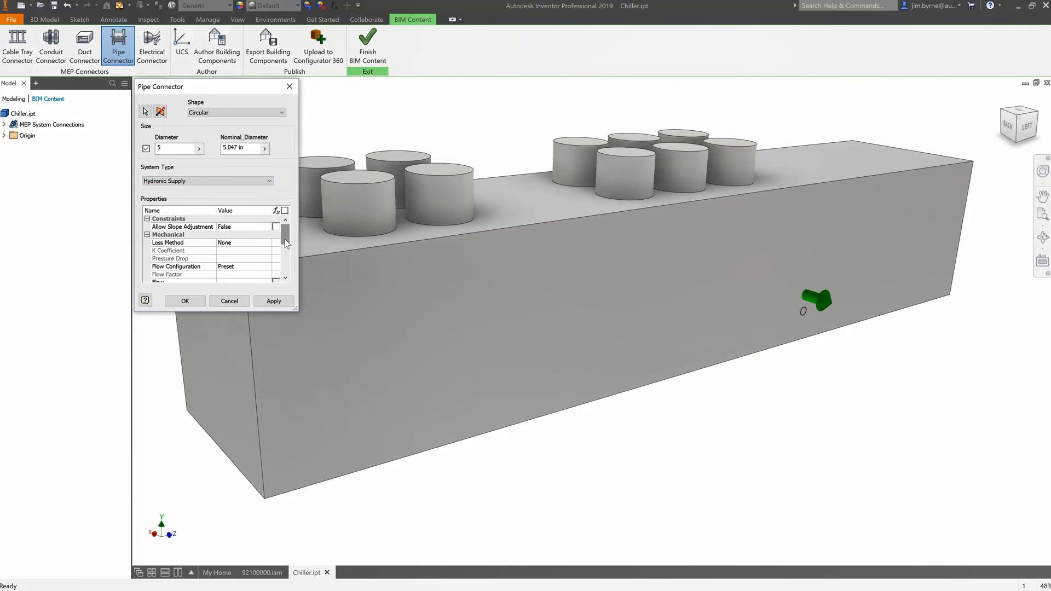
click(185, 301)
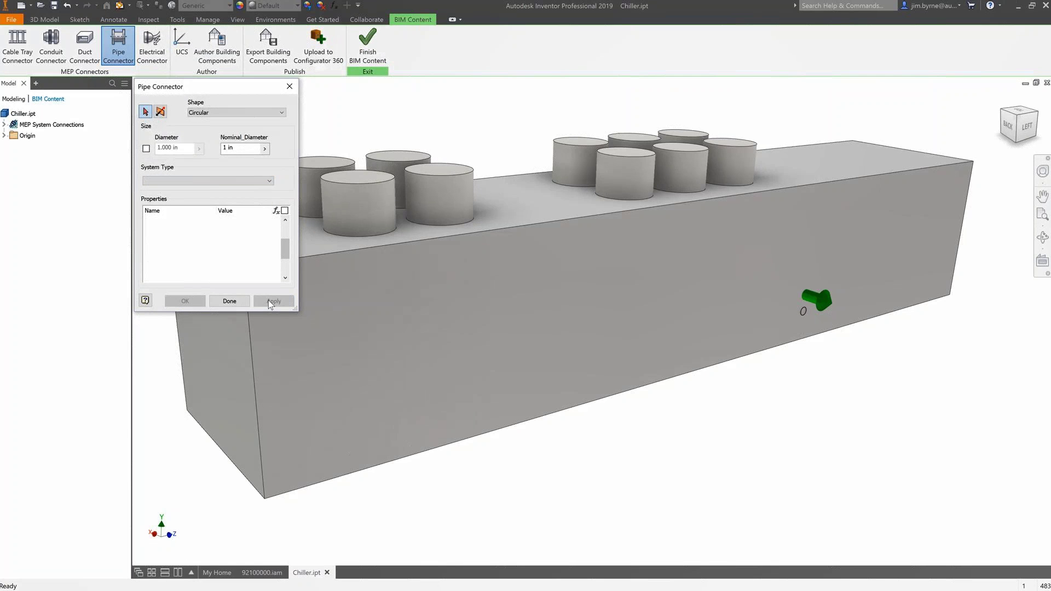
Add a second pipe connector on the lower opening with diameter 5, system type Hydronic Supply and flow direction In
click(804, 311)
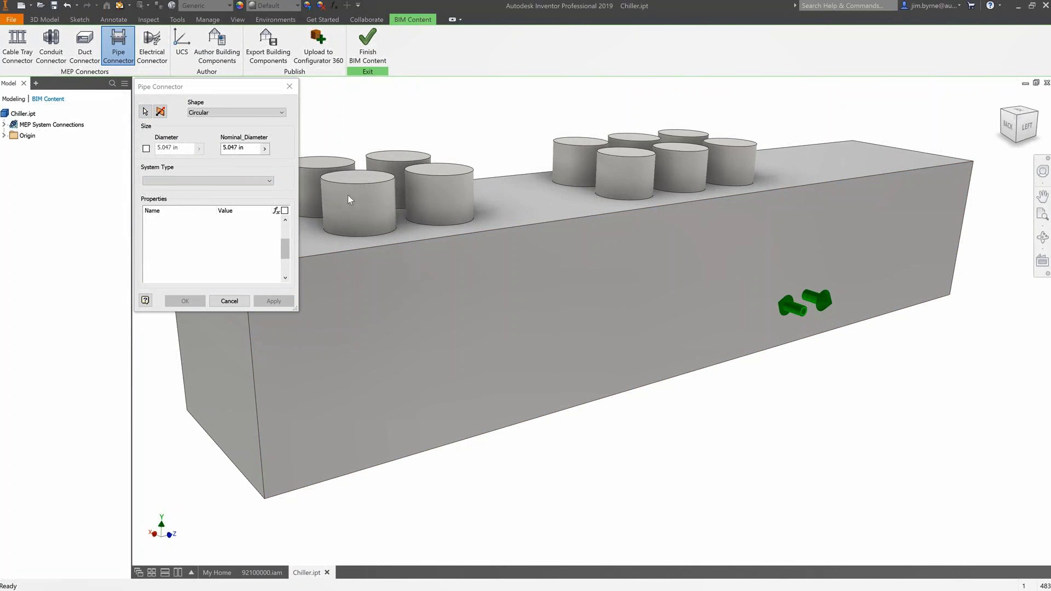
click(146, 149)
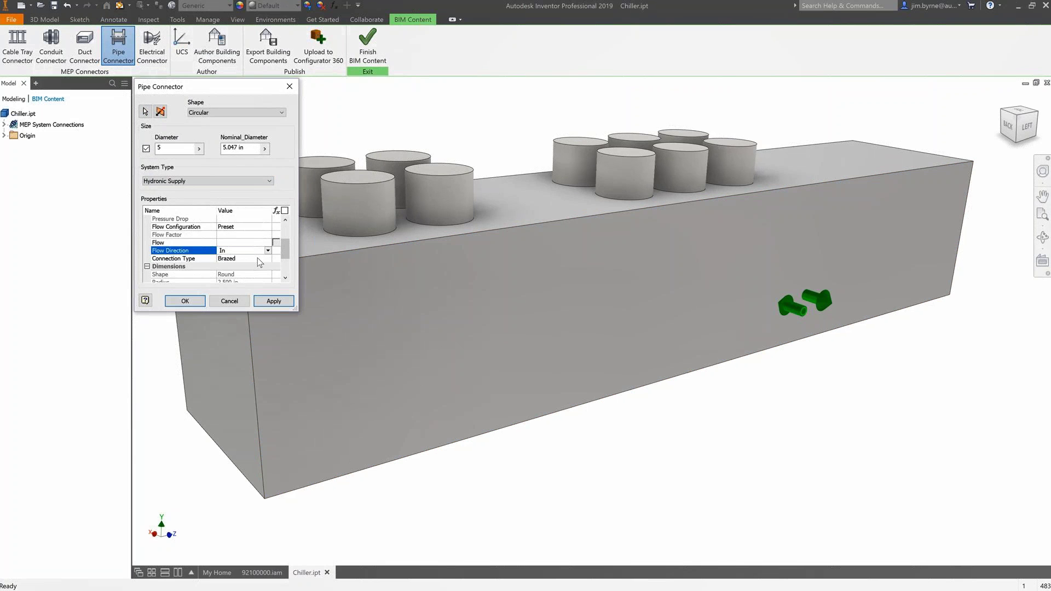
click(185, 301)
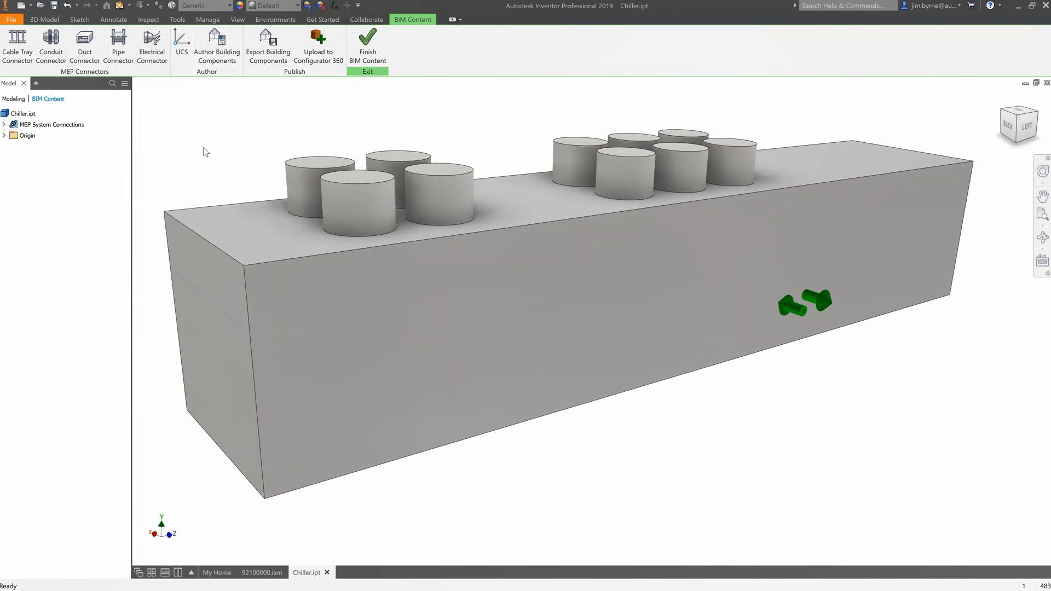
Author the chiller as a building component classified under OmniClass 23.75.70.00 HVAC Distribution Devices
click(214, 50)
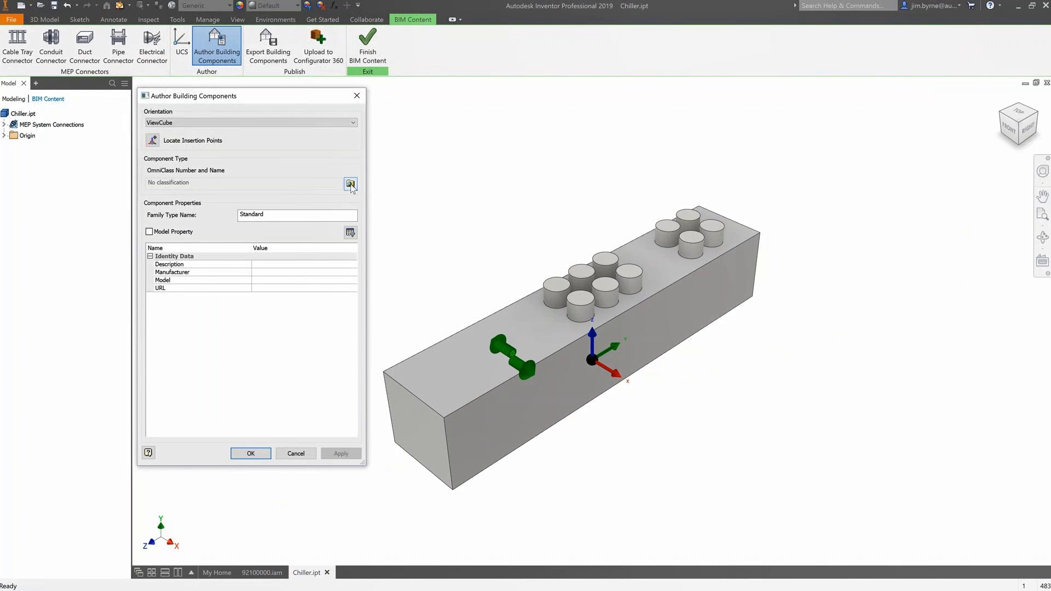
click(351, 184)
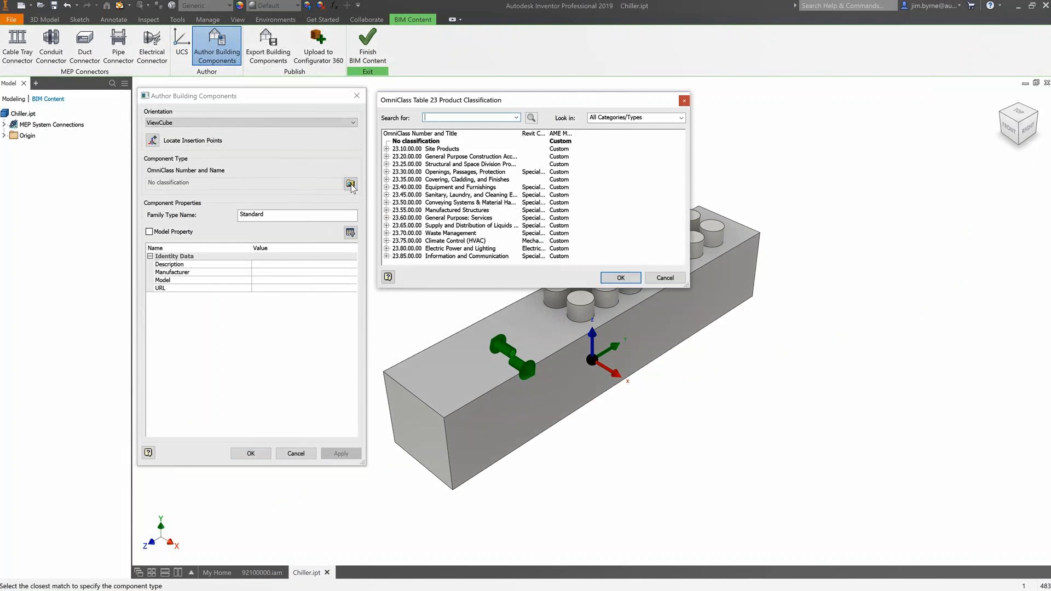
text(hvac)
key(Return)
key(Return)
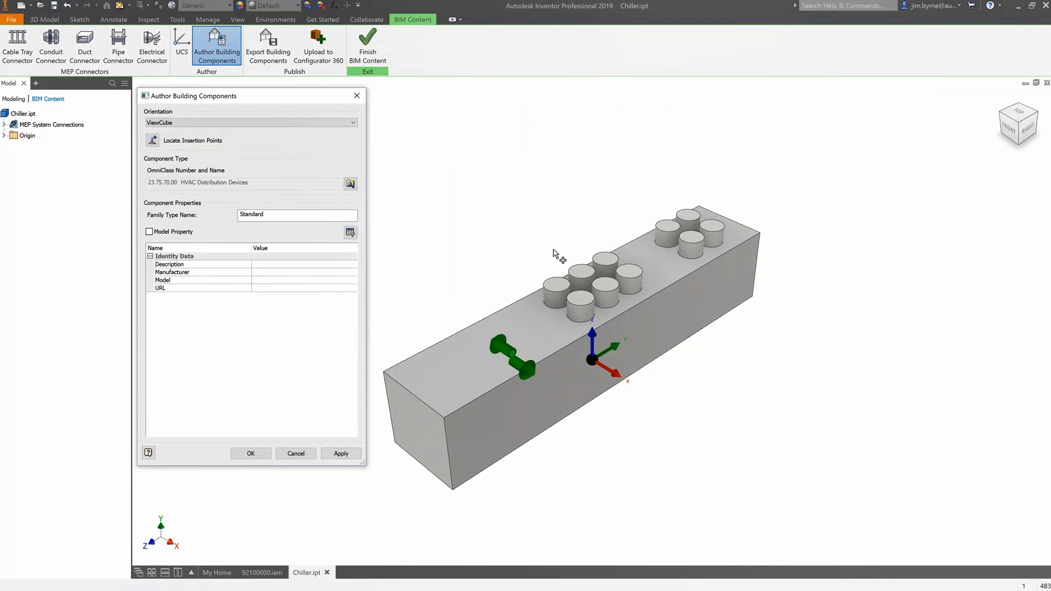
click(280, 266)
text(Roof Mounted HVAC)
click(267, 272)
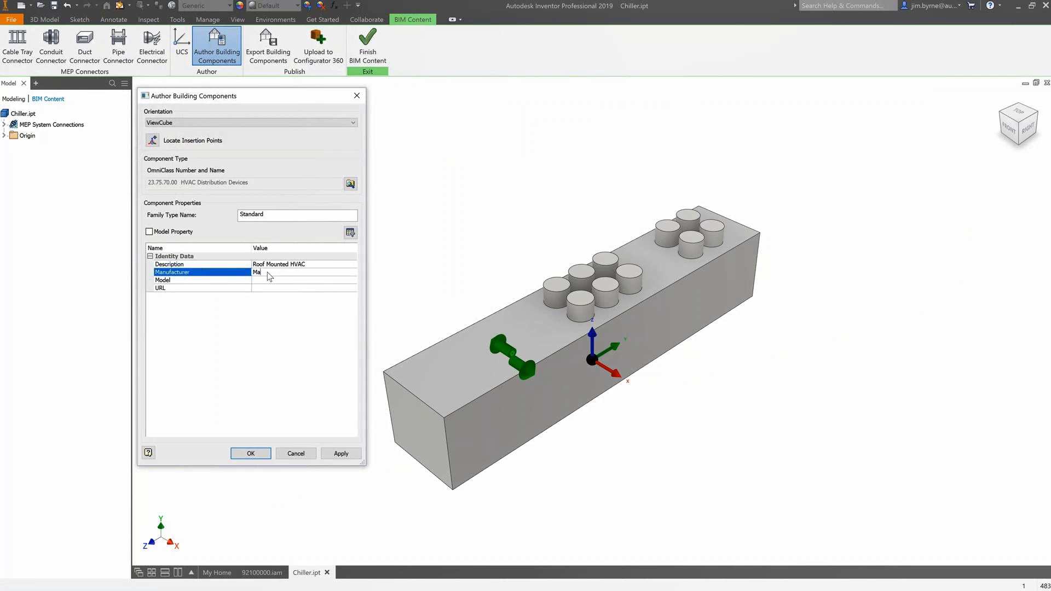
text(Mammoth)
click(263, 288)
text(http://mammothwebco.com)
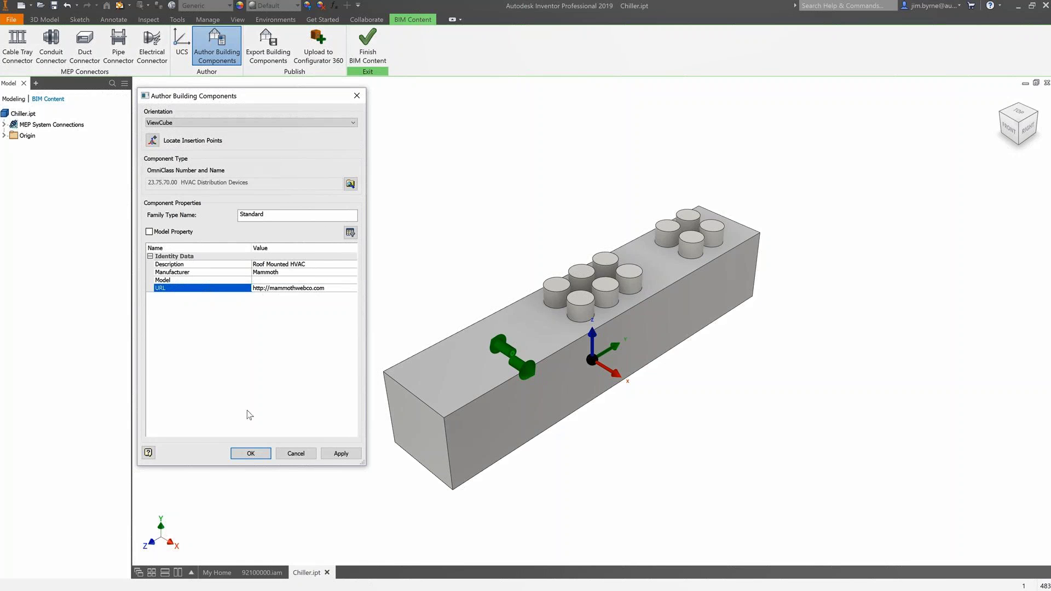
click(250, 453)
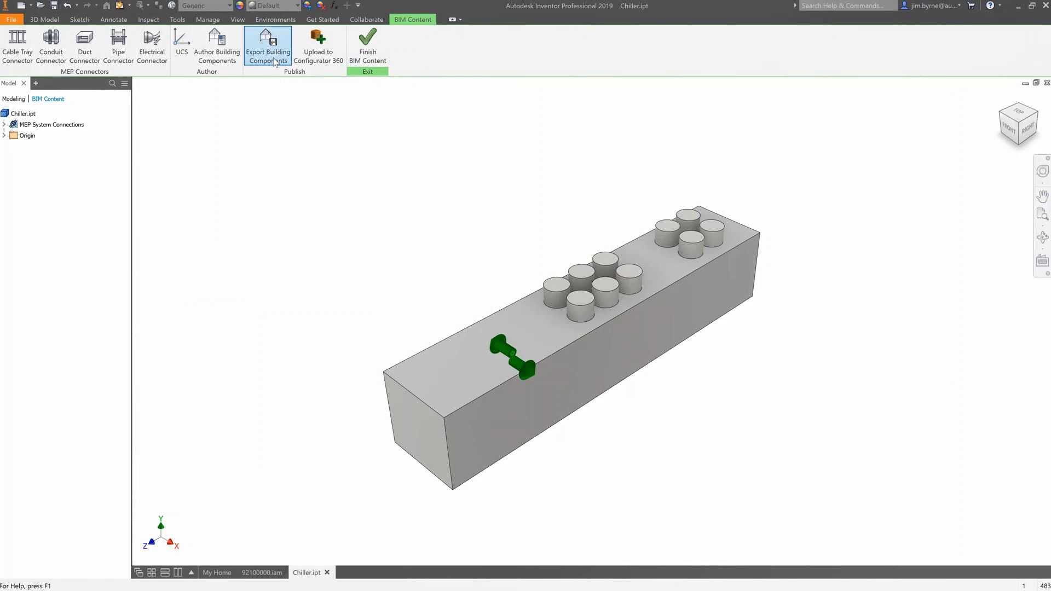
click(274, 59)
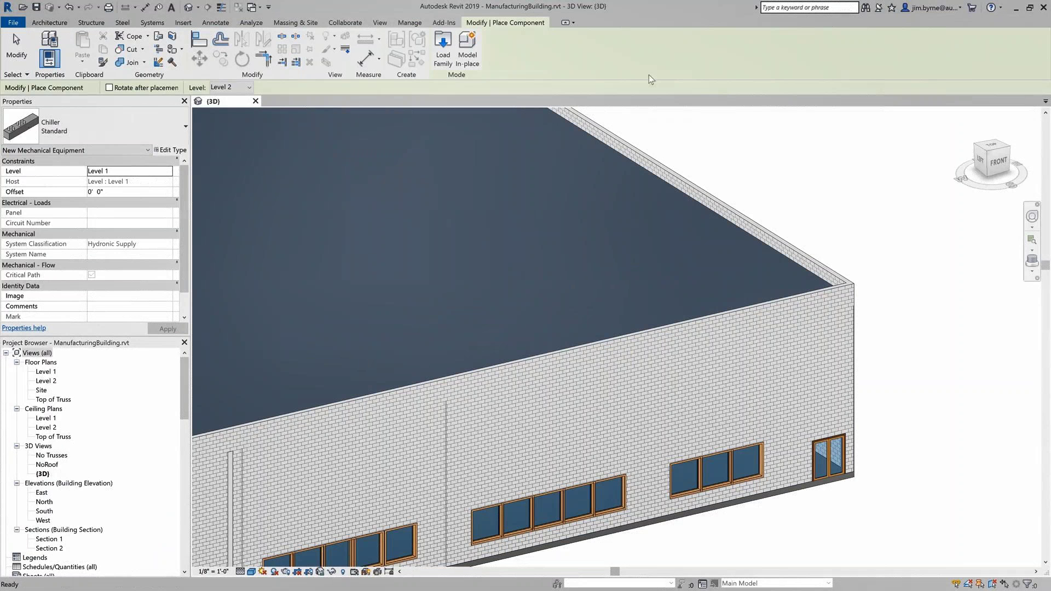
Switch to Revit, load the Chiller family, place it on the roof of the manufacturing building and start the Pipe command
click(443, 49)
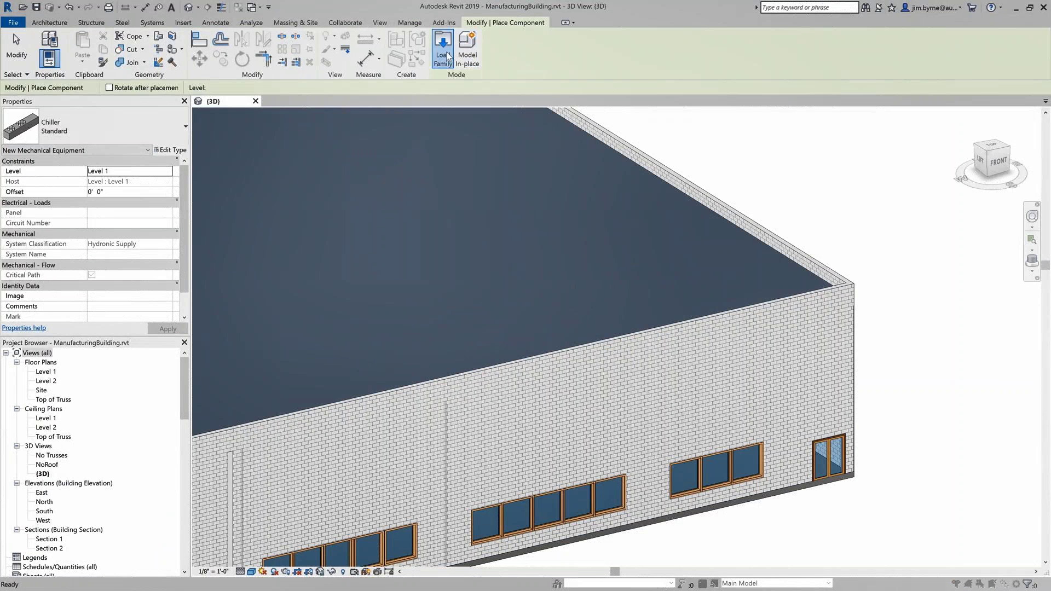
double_click(277, 190)
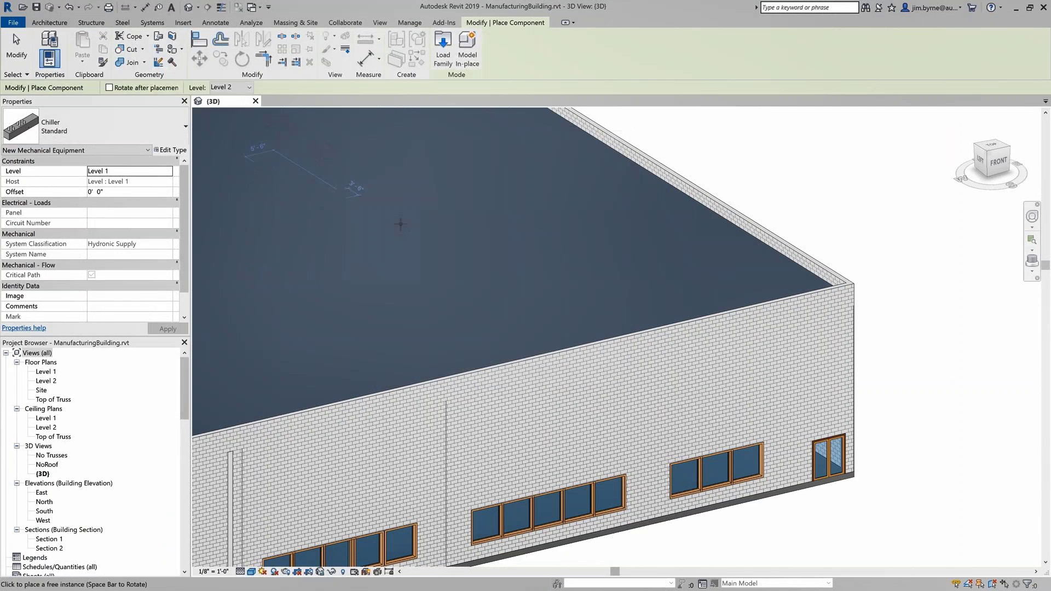
click(601, 253)
key(Escape)
key(Escape)
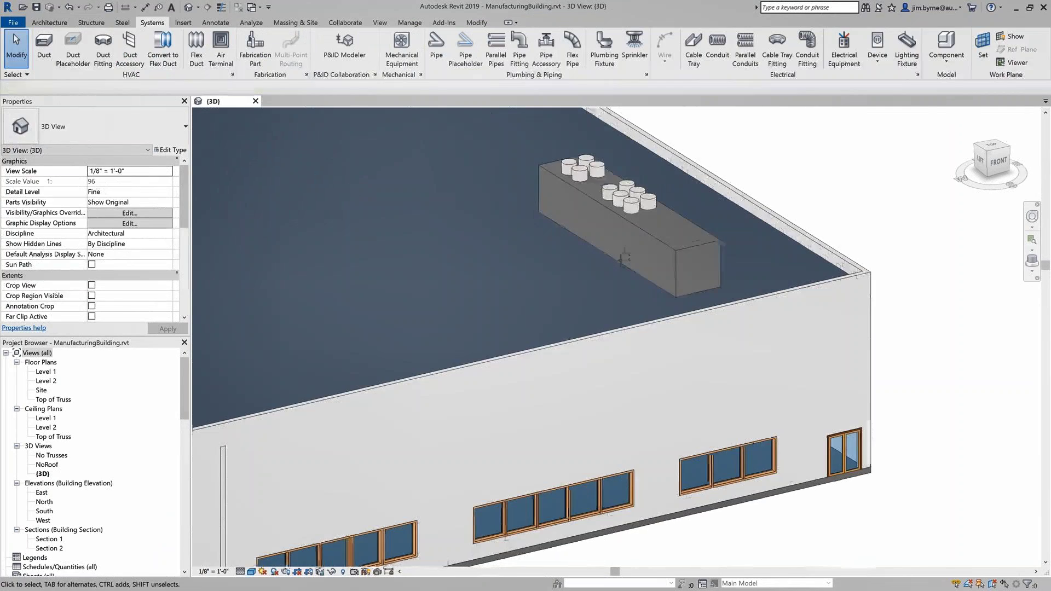
scroll(601, 253, up, 5)
key(p)
key(i)
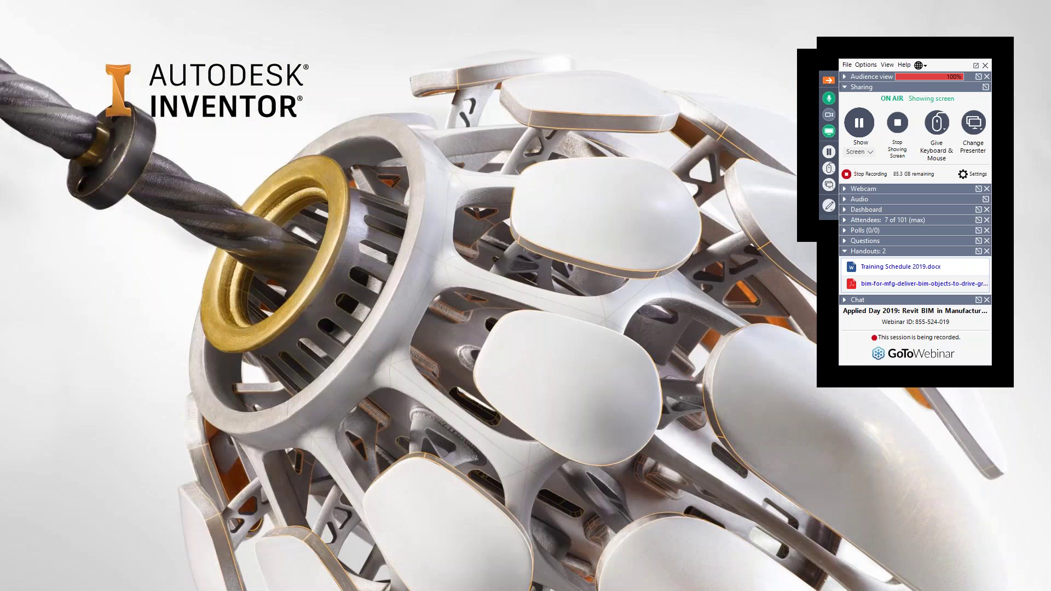
Switch to Inventor, try the Bath and Flush types and Gold - Metal finish in the Mixer form, and choose Basin with Chrome - Polished Blue
key(alt+Tab)
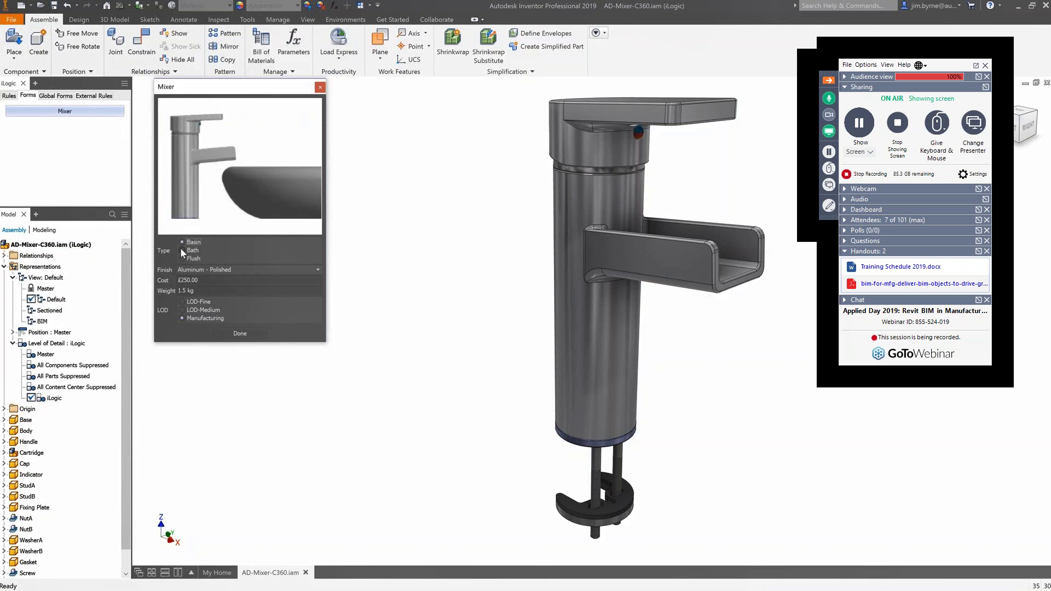
click(181, 257)
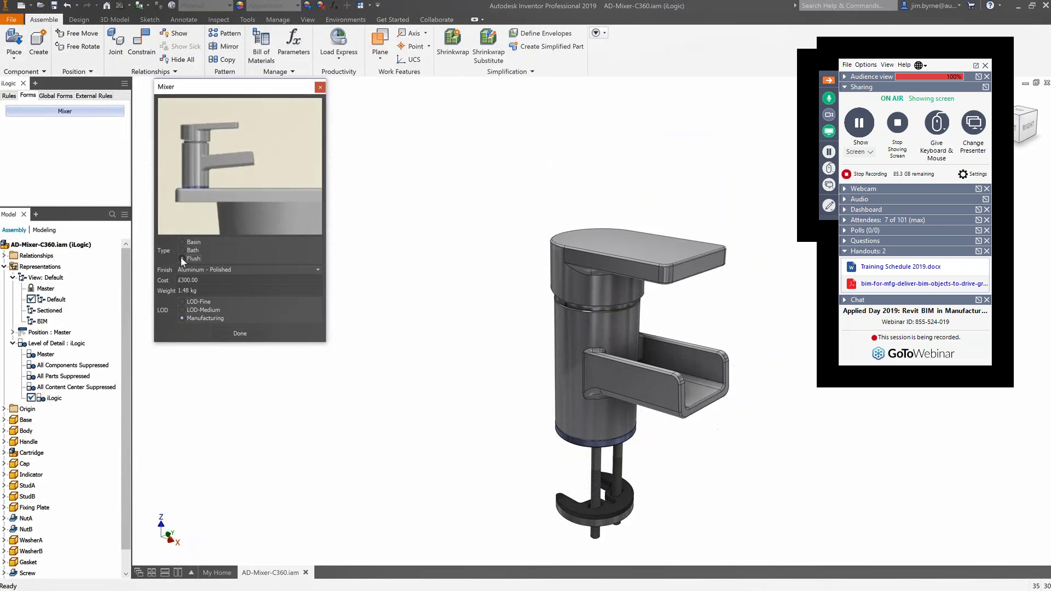
click(181, 269)
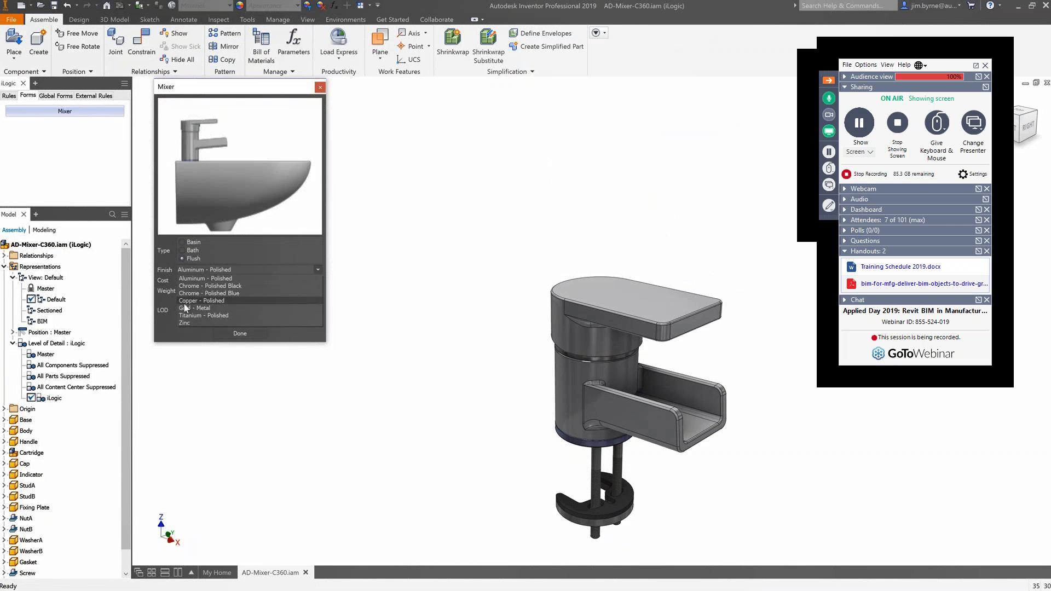
click(185, 308)
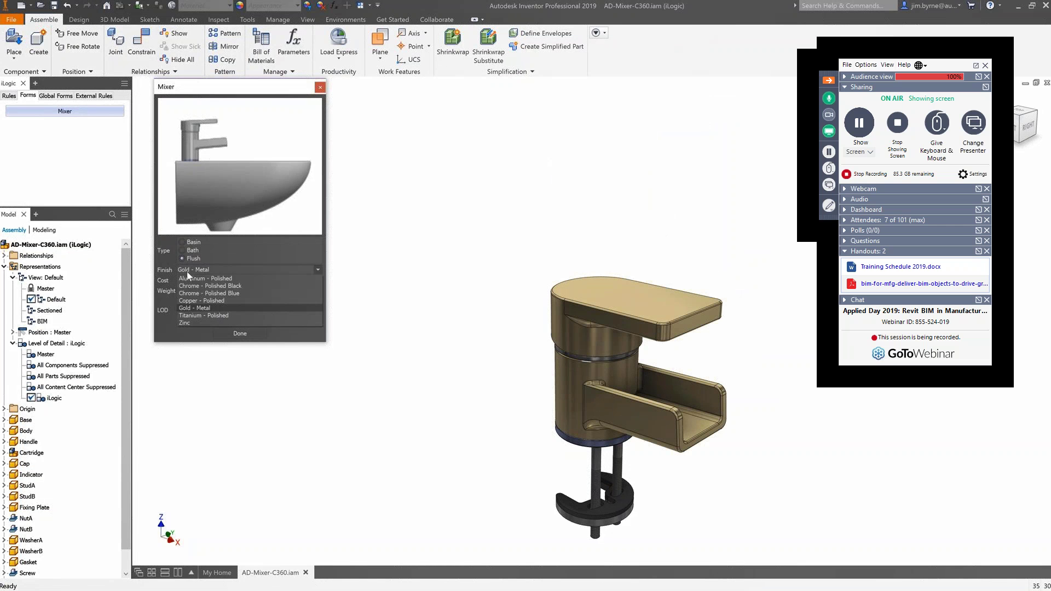
click(187, 293)
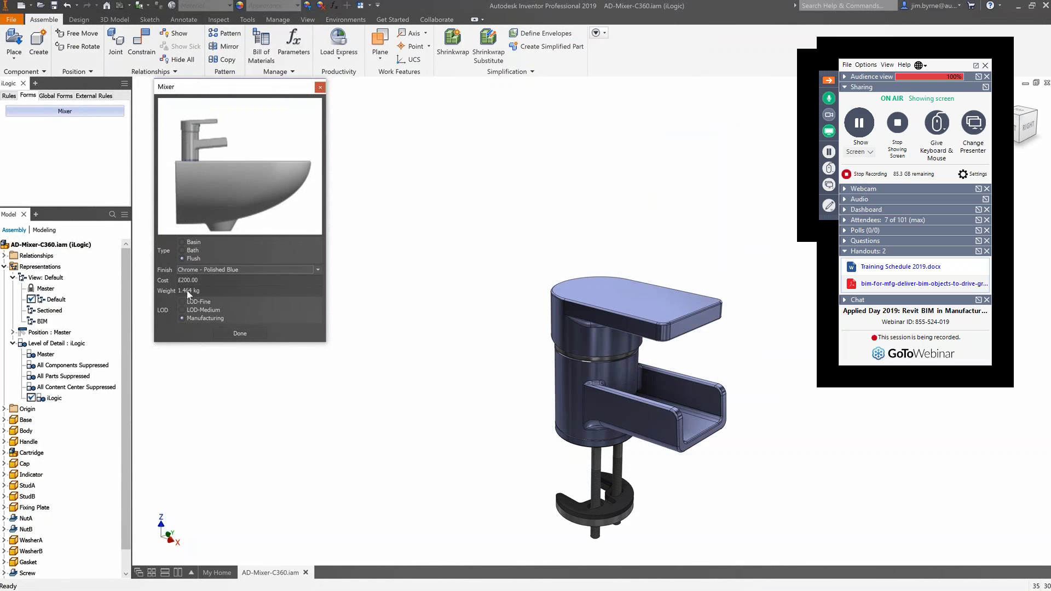
click(182, 243)
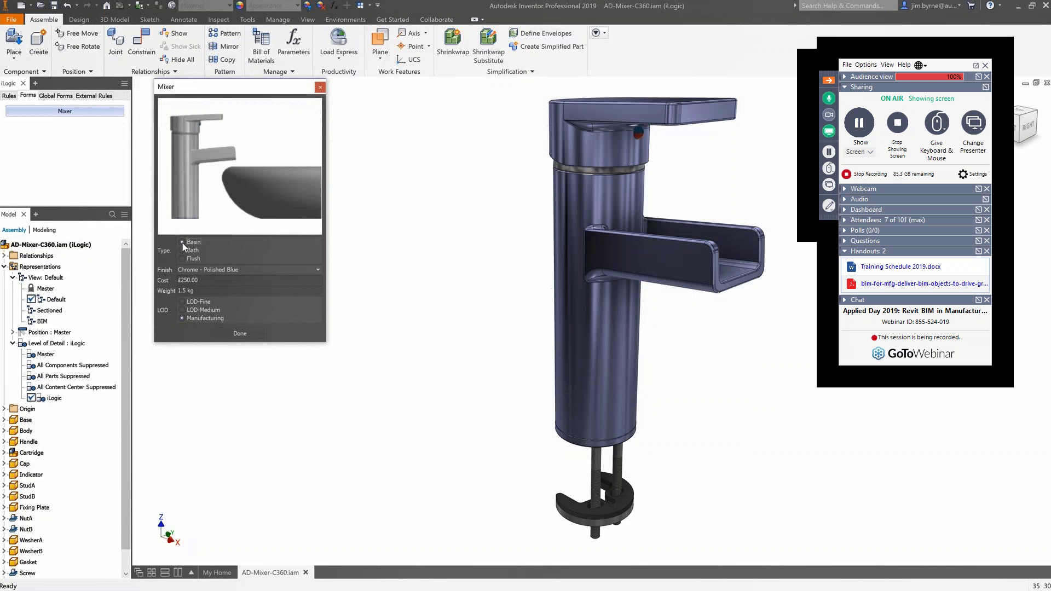
click(220, 332)
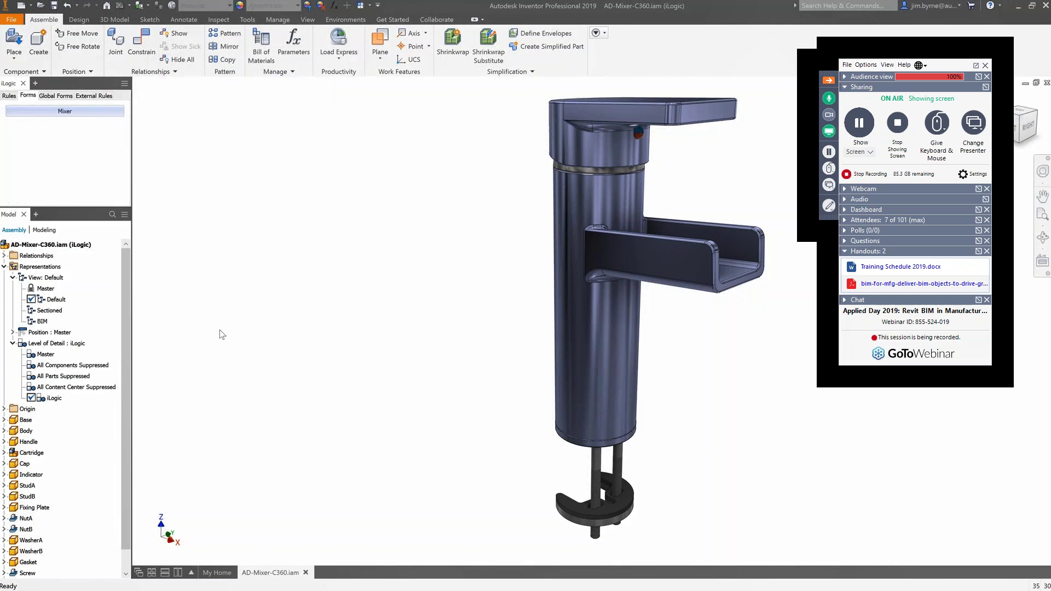
Try the Flush type, Aluminum - Polished finish and another LOD in the mixer's parameters, and restore Basin with Chrome - Polished Blue
click(292, 46)
click(268, 145)
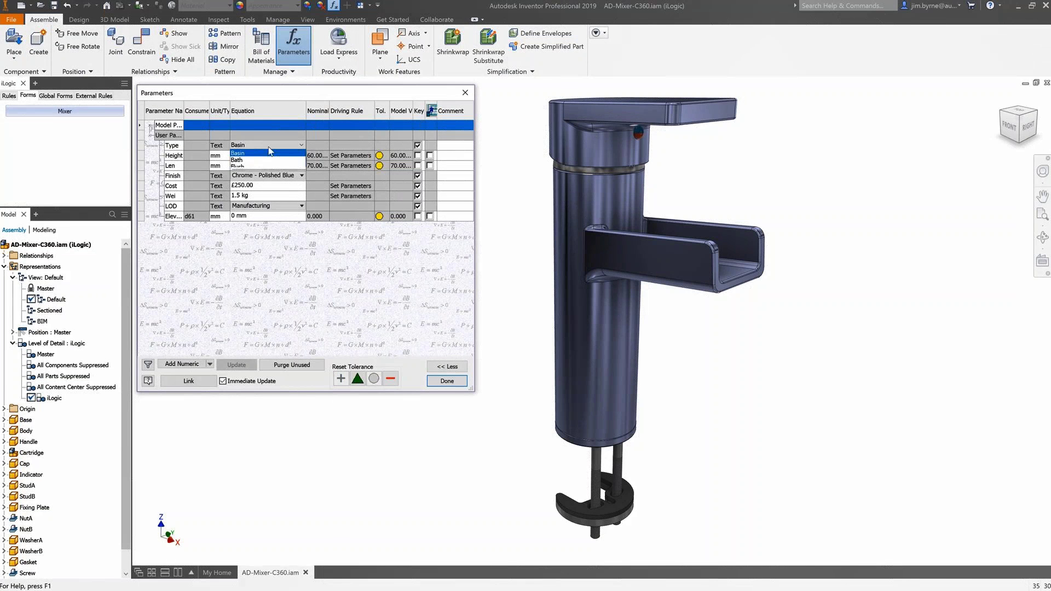
click(263, 165)
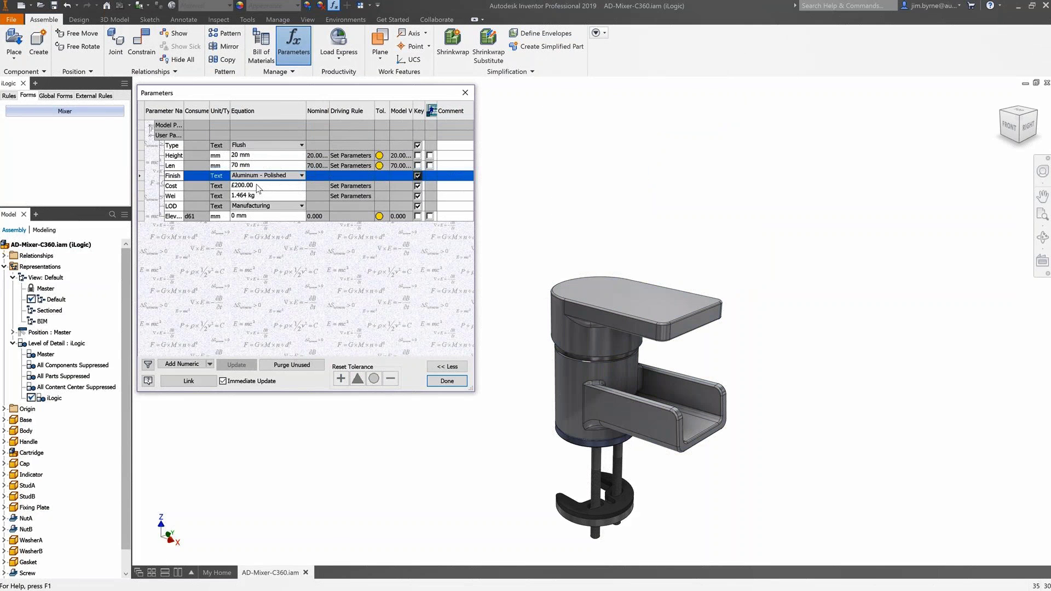
click(255, 206)
click(244, 214)
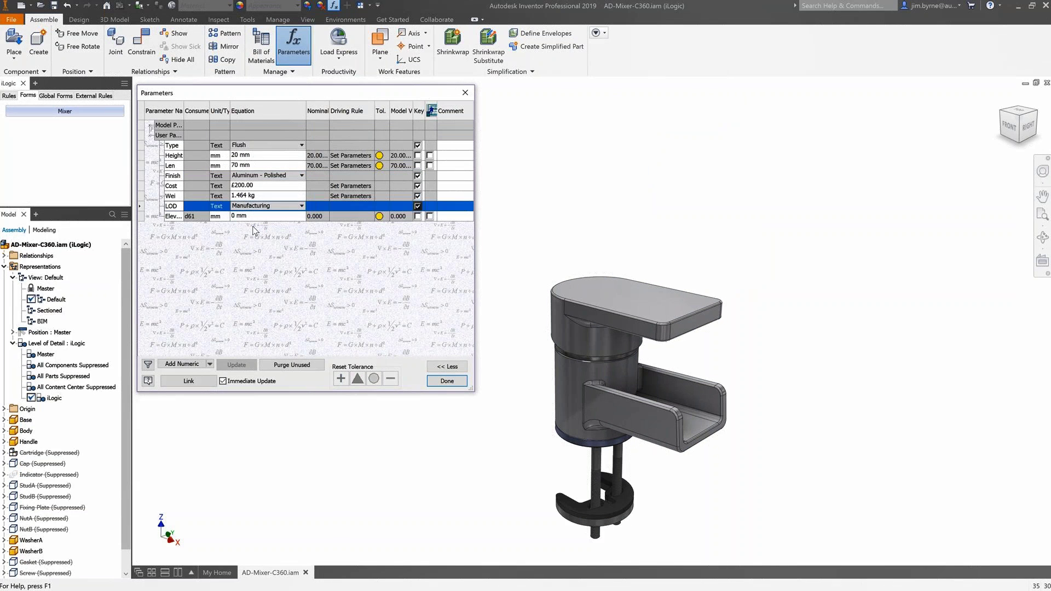
click(257, 175)
click(257, 197)
click(262, 145)
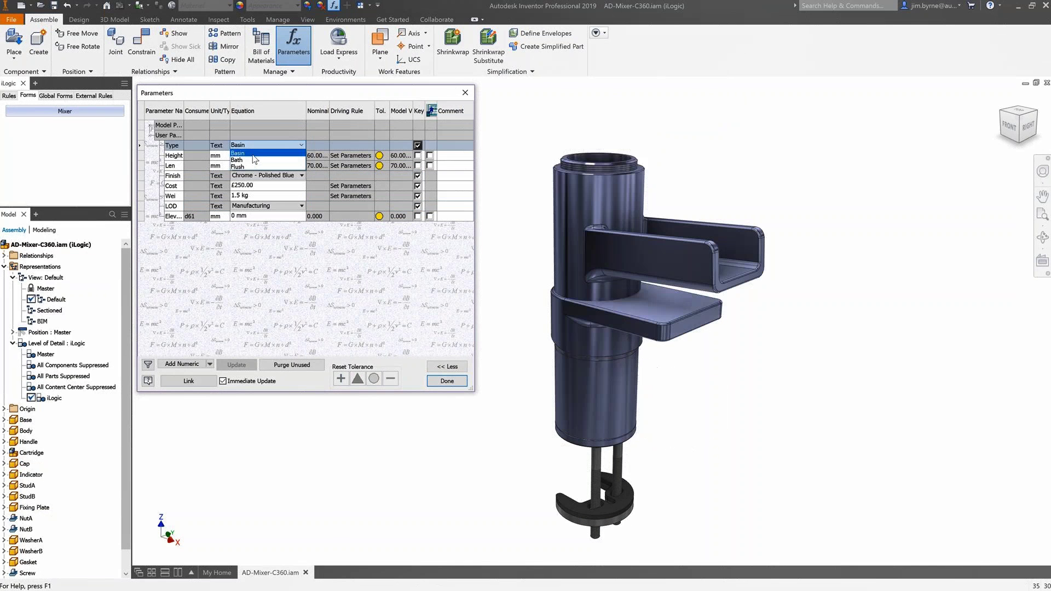
click(253, 156)
click(445, 381)
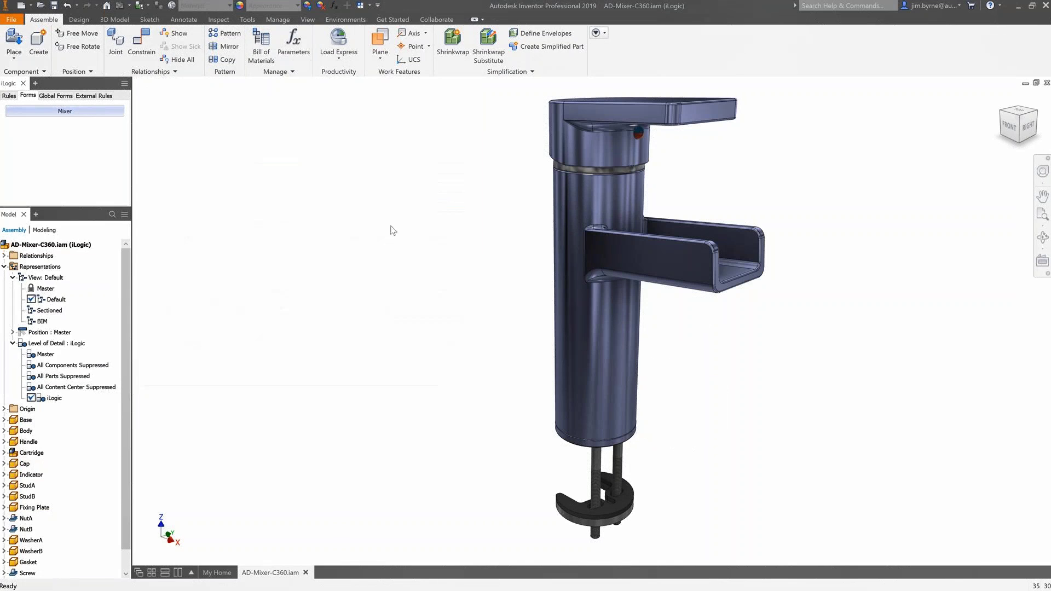
In the BIM Content environment, add a Domestic Cold Water pipe connector with flow direction In and Threaded connection to an opening in the mixer's base
click(346, 19)
click(48, 41)
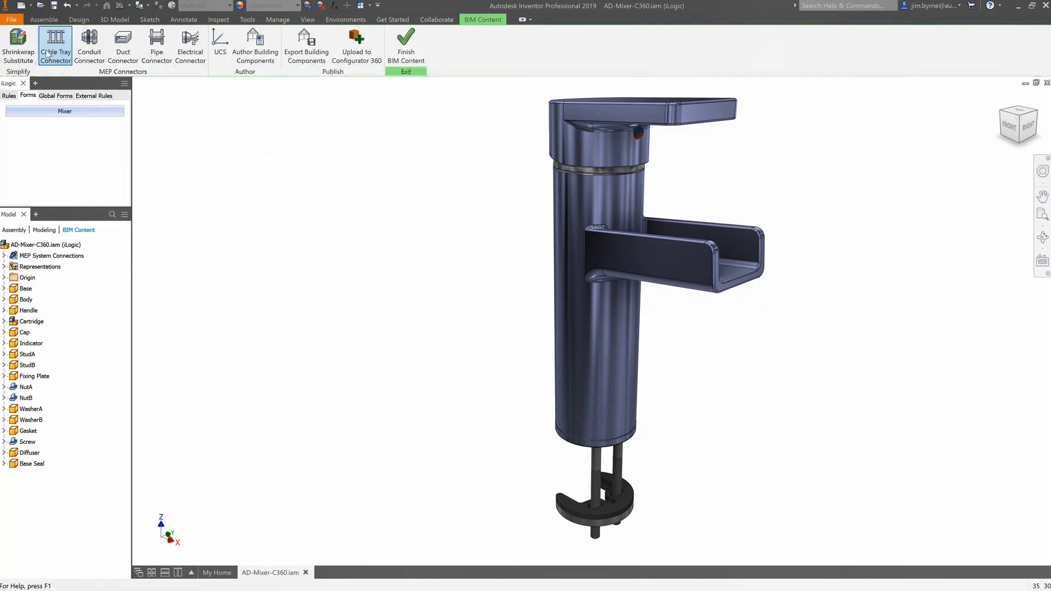
click(1019, 143)
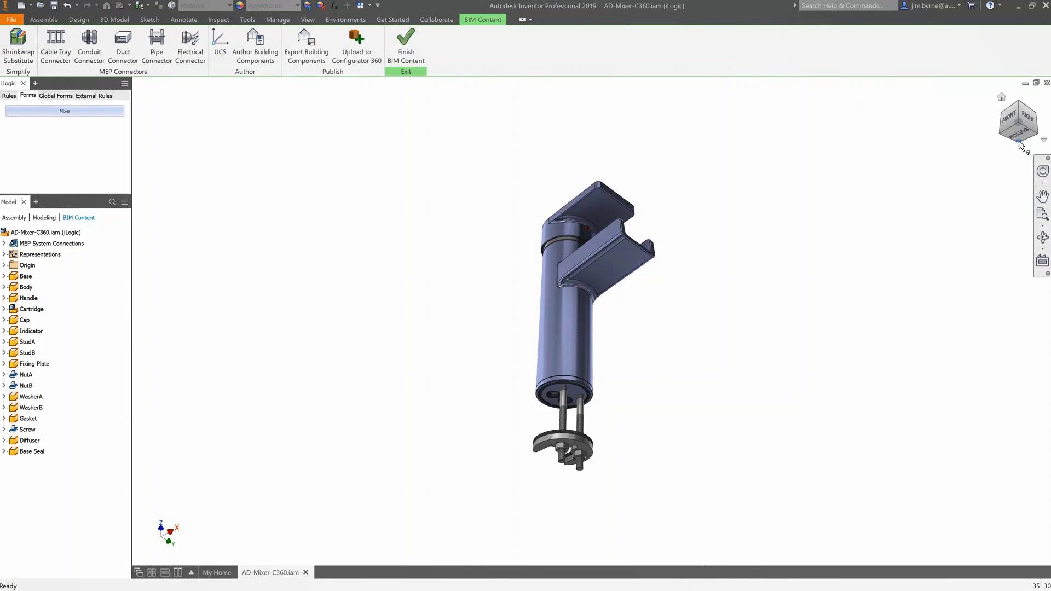
click(156, 47)
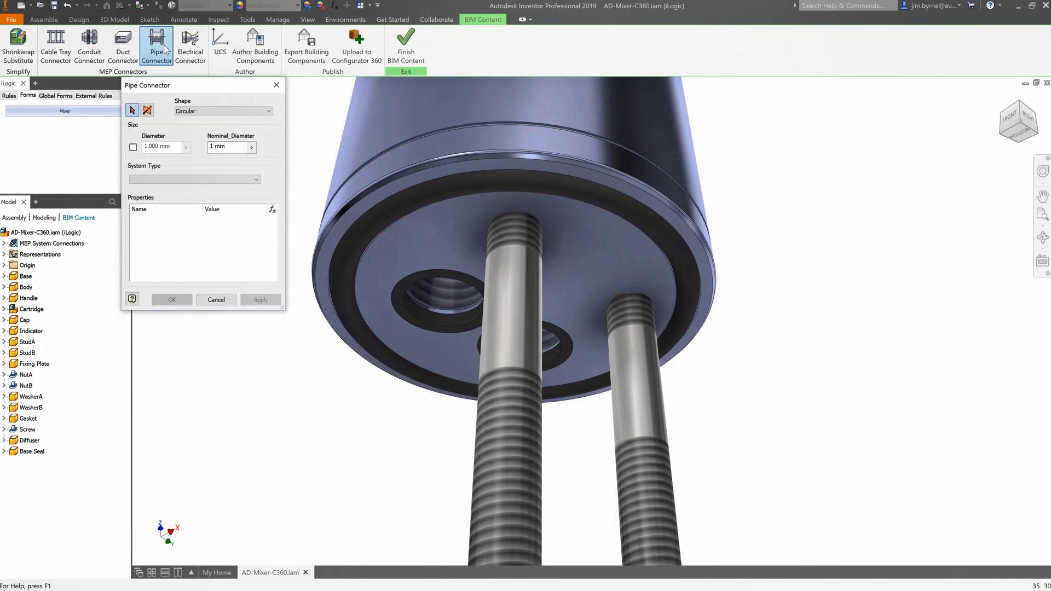
click(203, 180)
click(157, 188)
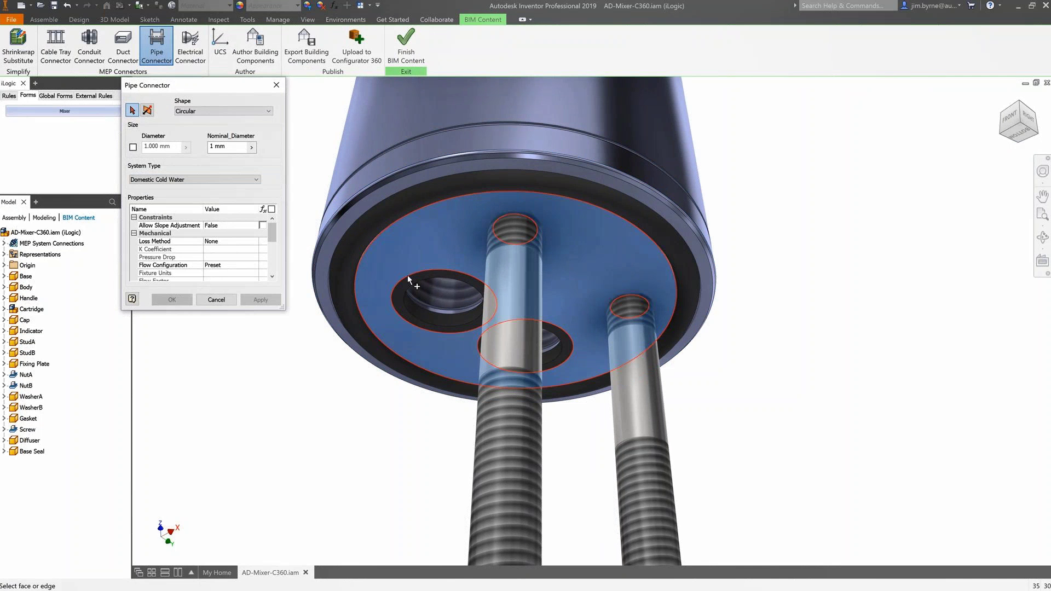
click(407, 275)
click(255, 301)
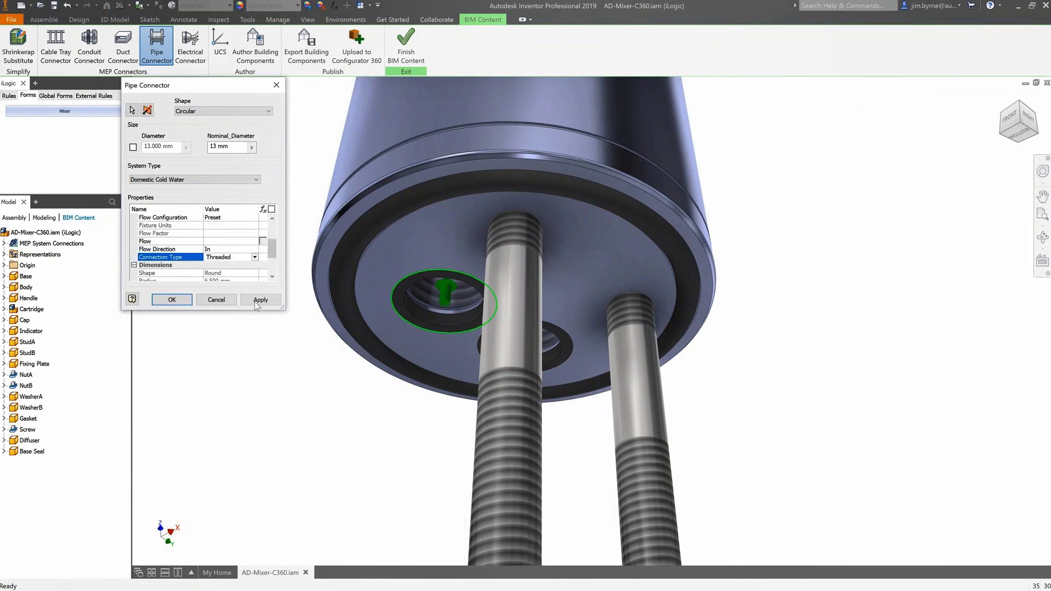
Upload the mixer to Configurator 360 as the new design AD-Mixer-C360 03 and open it from the web dashboard
click(359, 61)
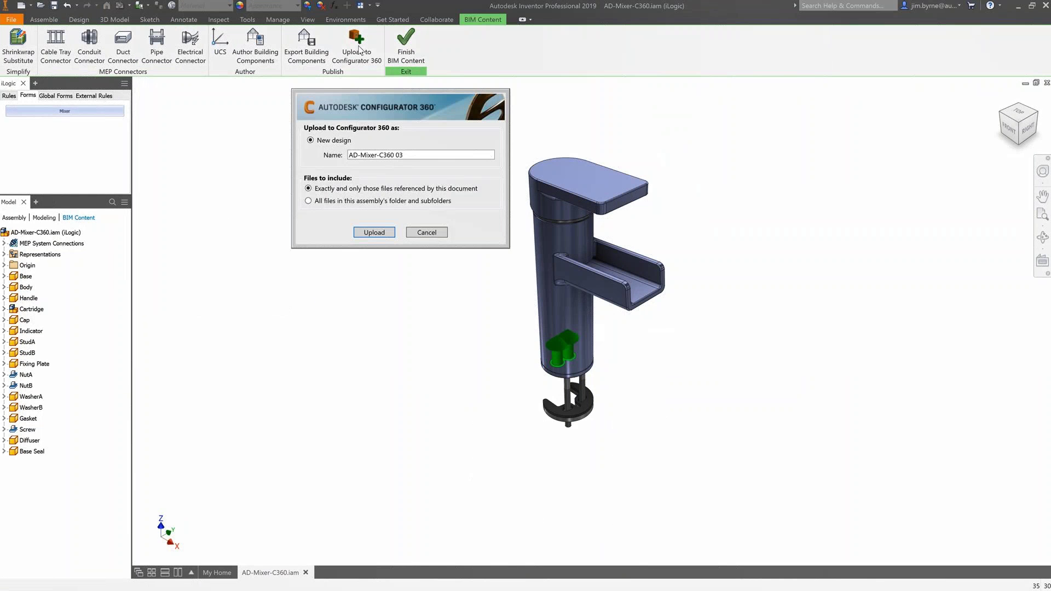
click(365, 232)
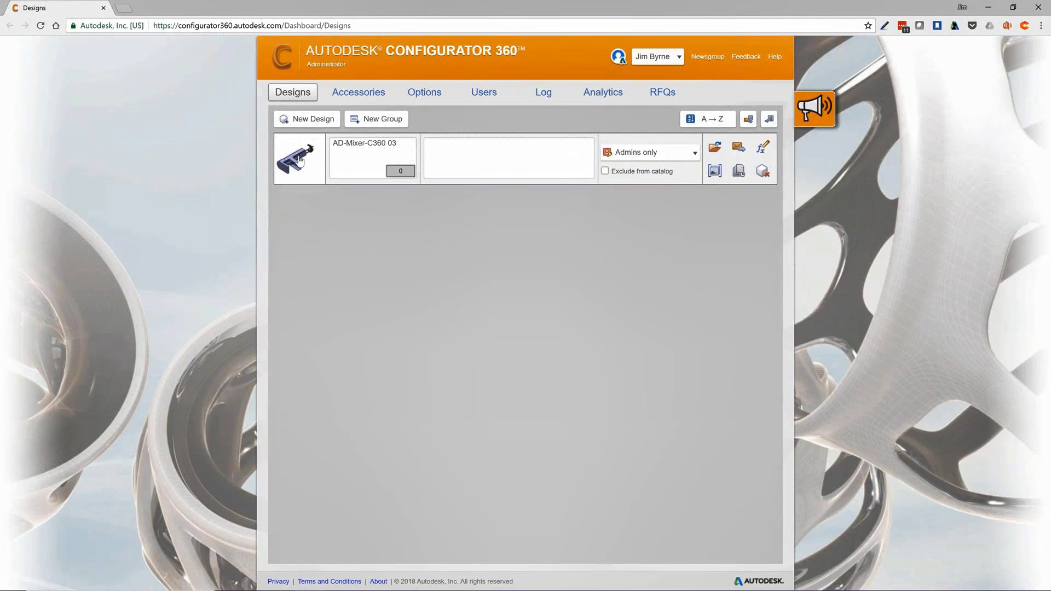
click(299, 160)
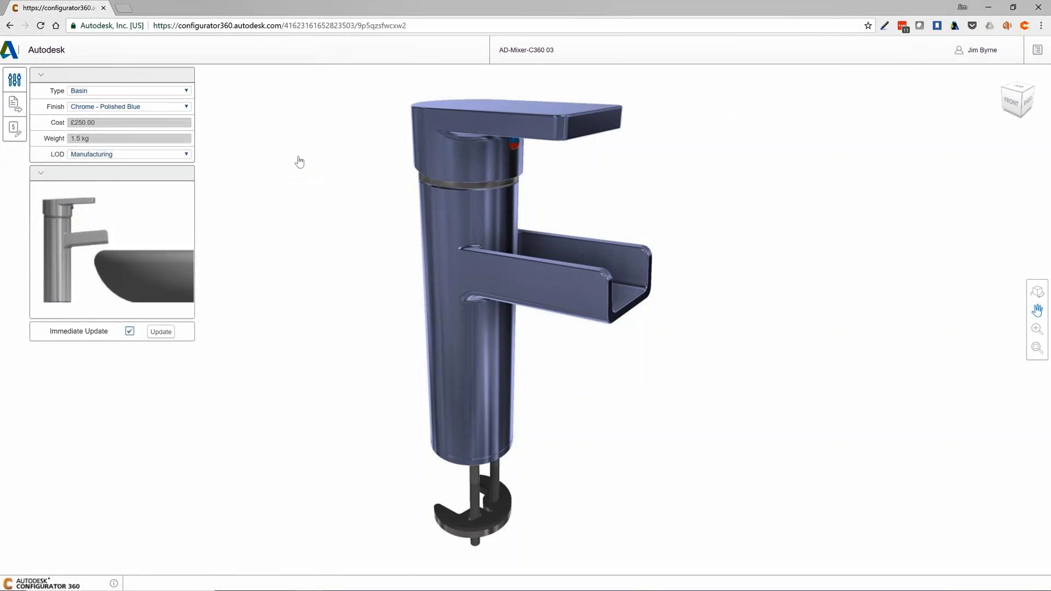
Configure the online mixer with the Copper - Polished finish and LOD-Medium, and request its RFA output
click(159, 94)
click(150, 113)
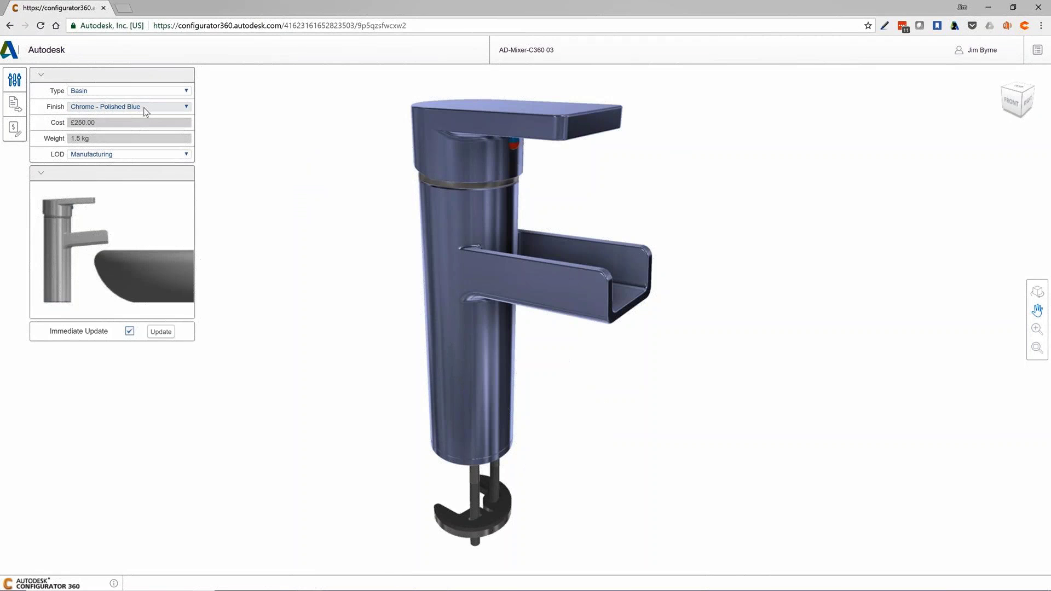
click(145, 109)
click(128, 139)
click(127, 158)
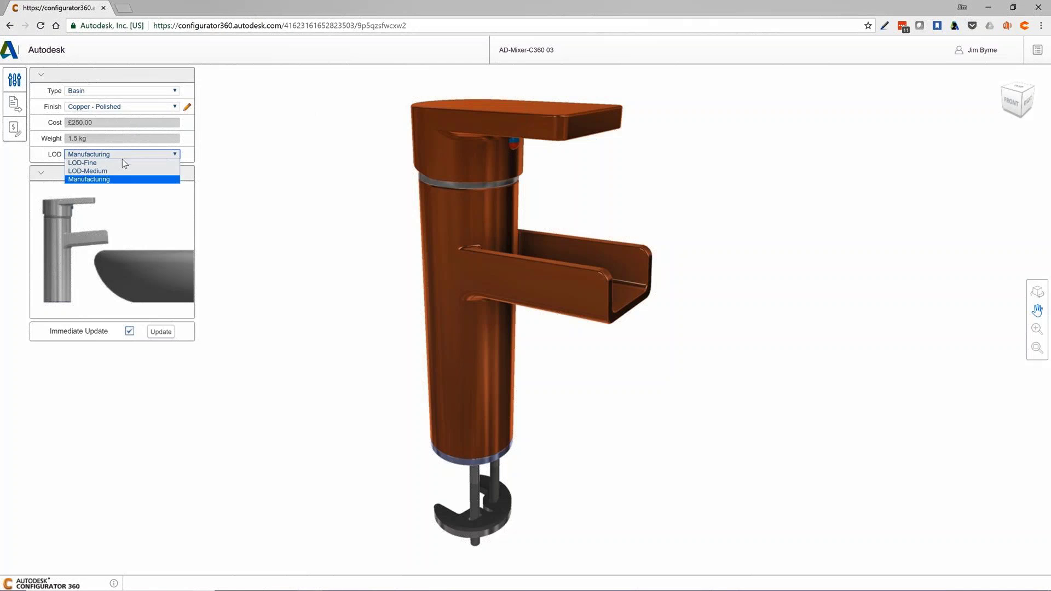
click(116, 170)
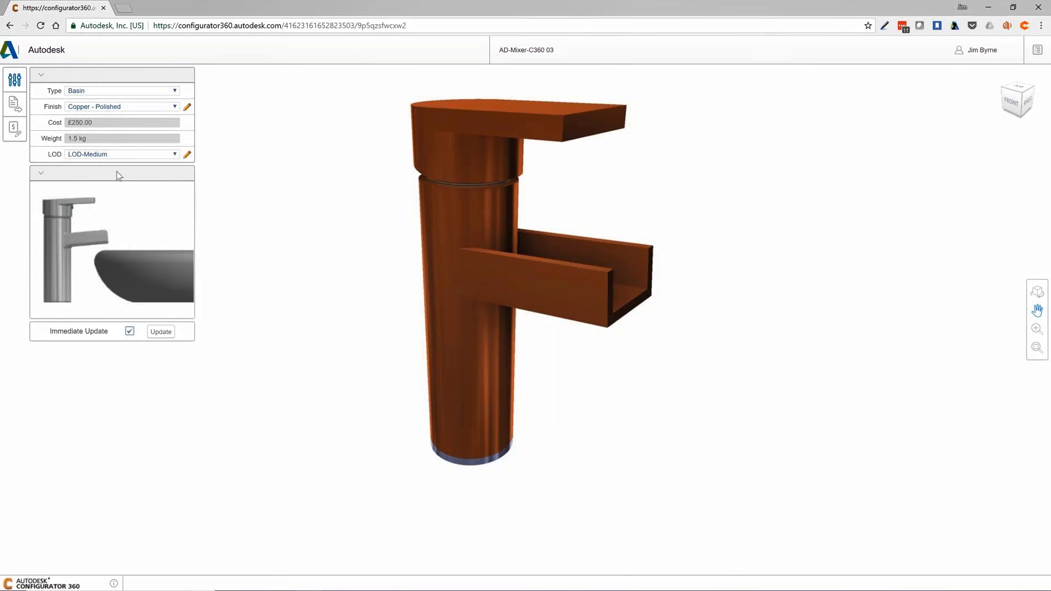
click(14, 106)
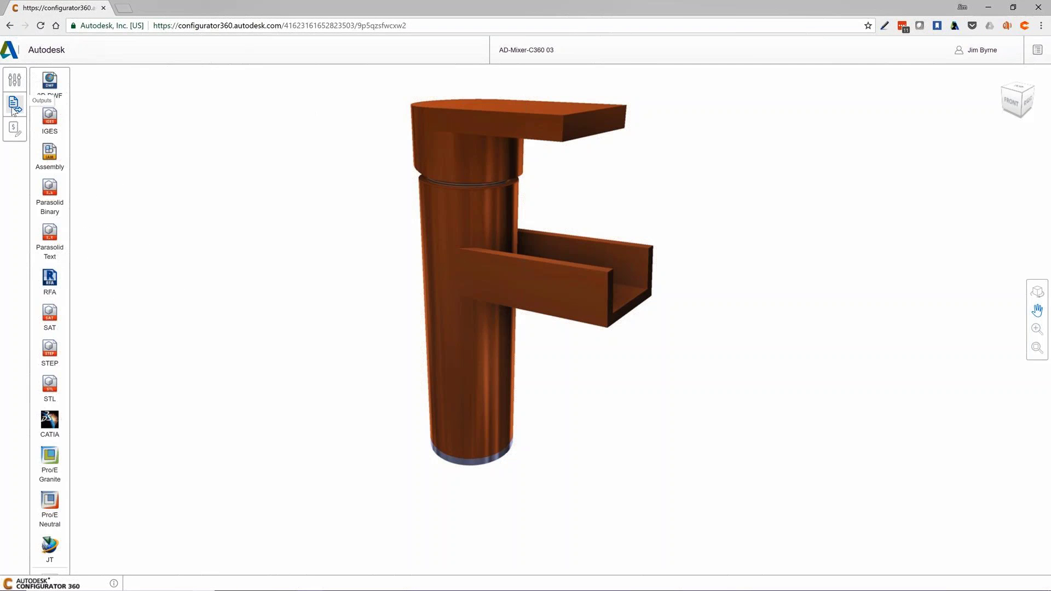
click(49, 277)
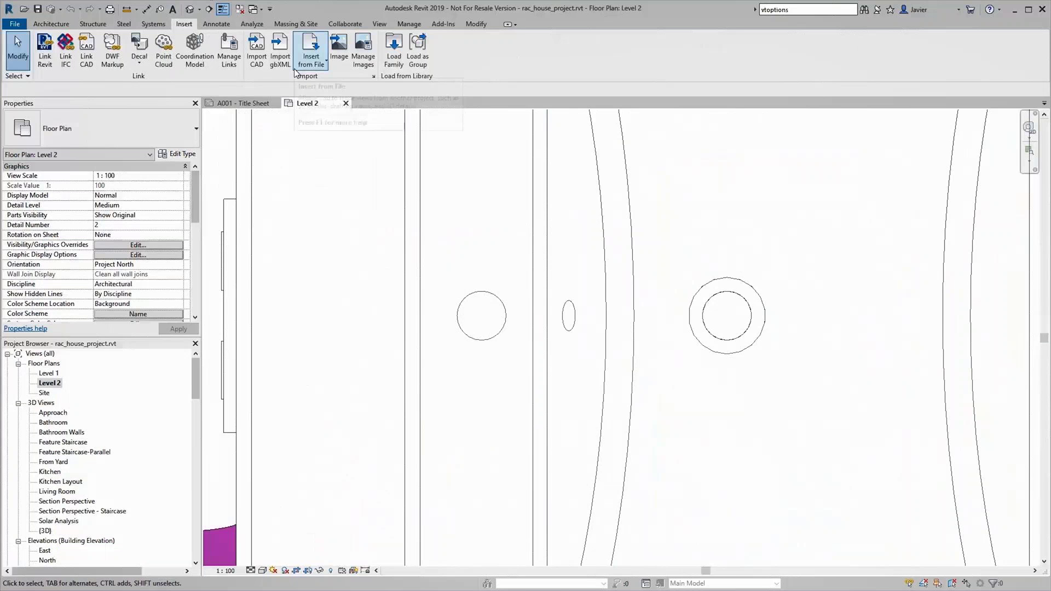
Switch to Revit and load the family AD-Mixer Configuration.rfa into the house project
click(397, 59)
click(495, 258)
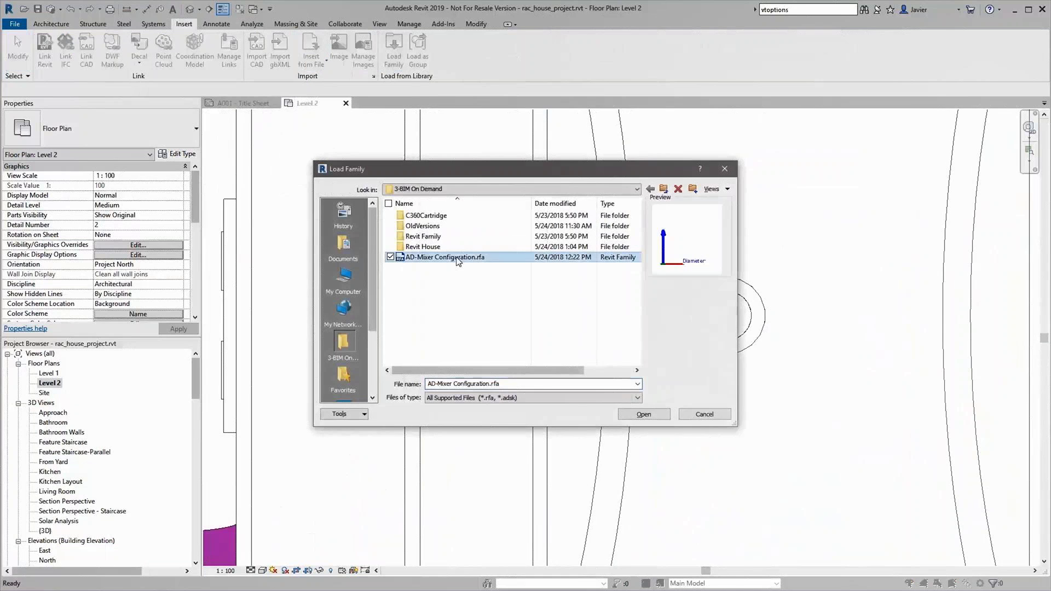
click(654, 416)
Start placing the Standard type of AD-Mixer Configuration in the Level 2 plan and open its offset for editing
drag(196, 372, 195, 487)
drag(62, 403, 236, 261)
click(119, 197)
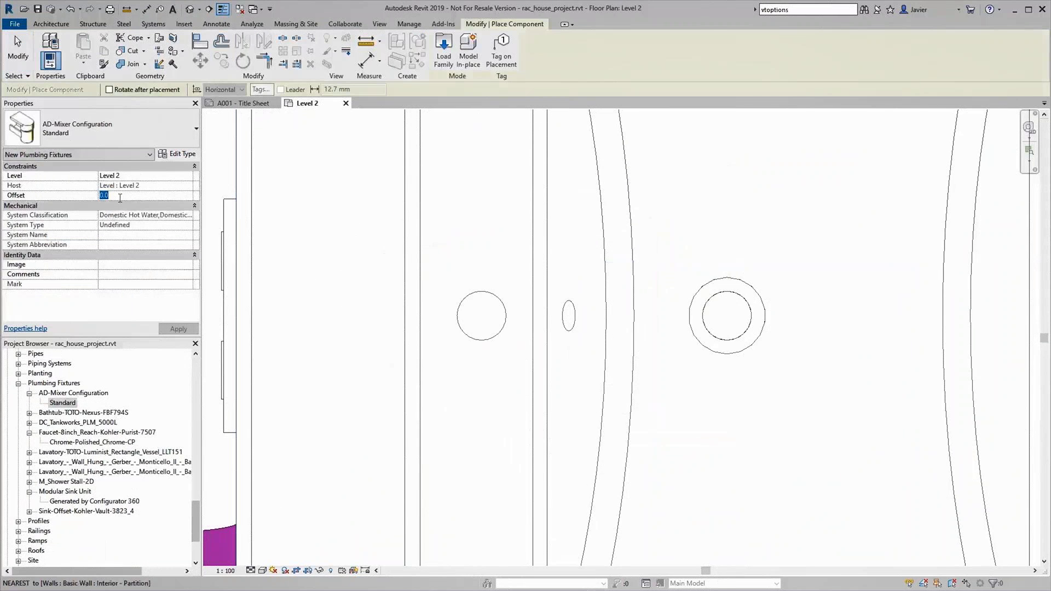